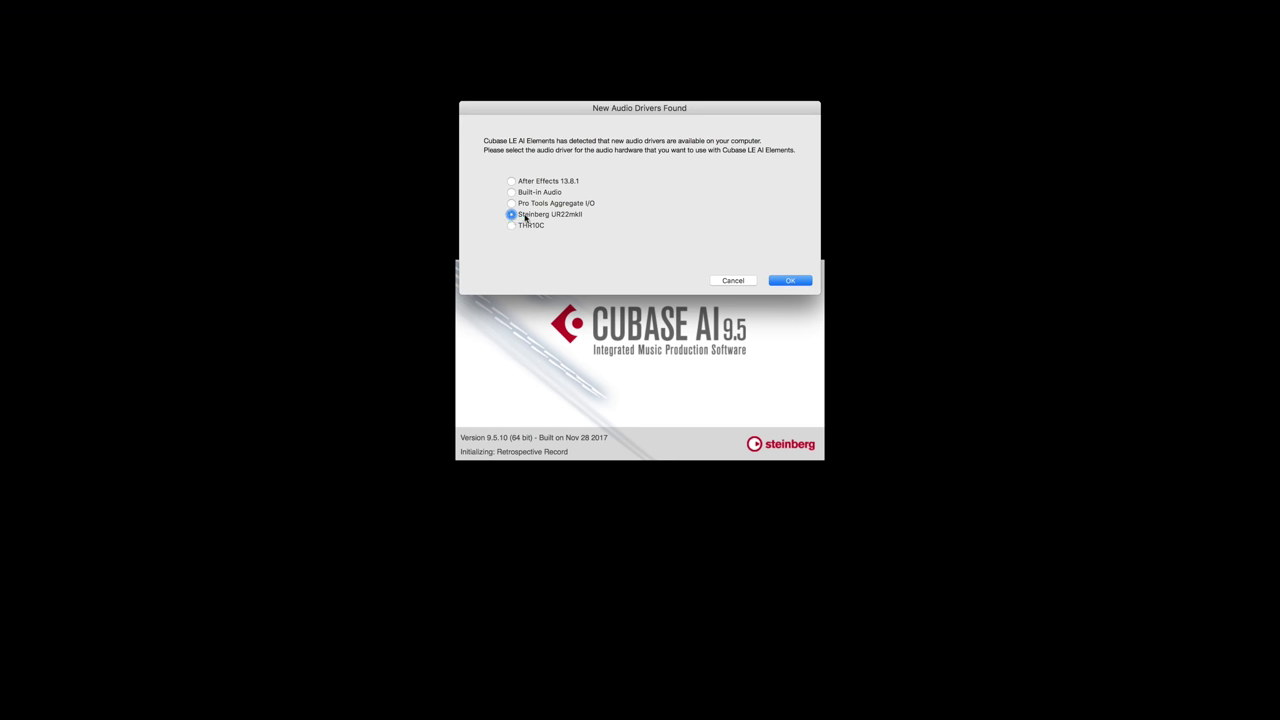
# Step: Confirm Steinberg UR22mkII as the audio driver in the New Audio Drivers Found dialog
pyautogui.click(786, 281)
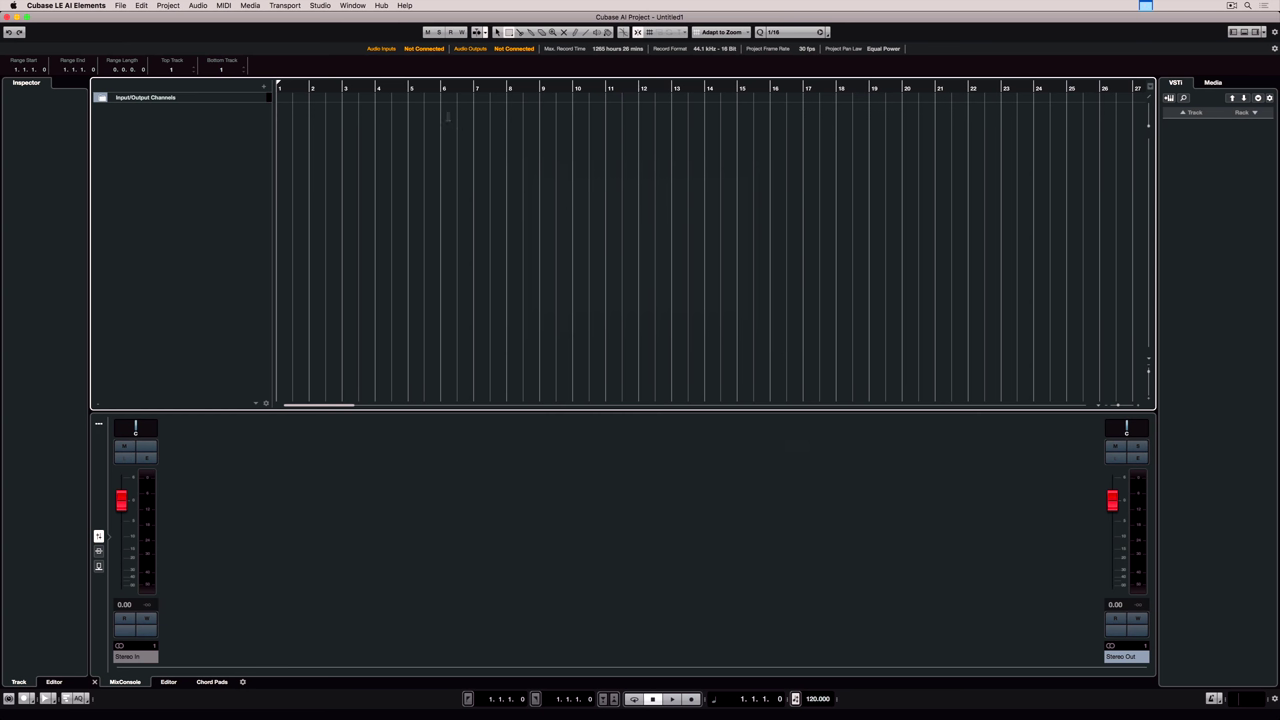
# Step: Switch the VST Audio System ASIO driver to THR10C
pyautogui.click(320, 6)
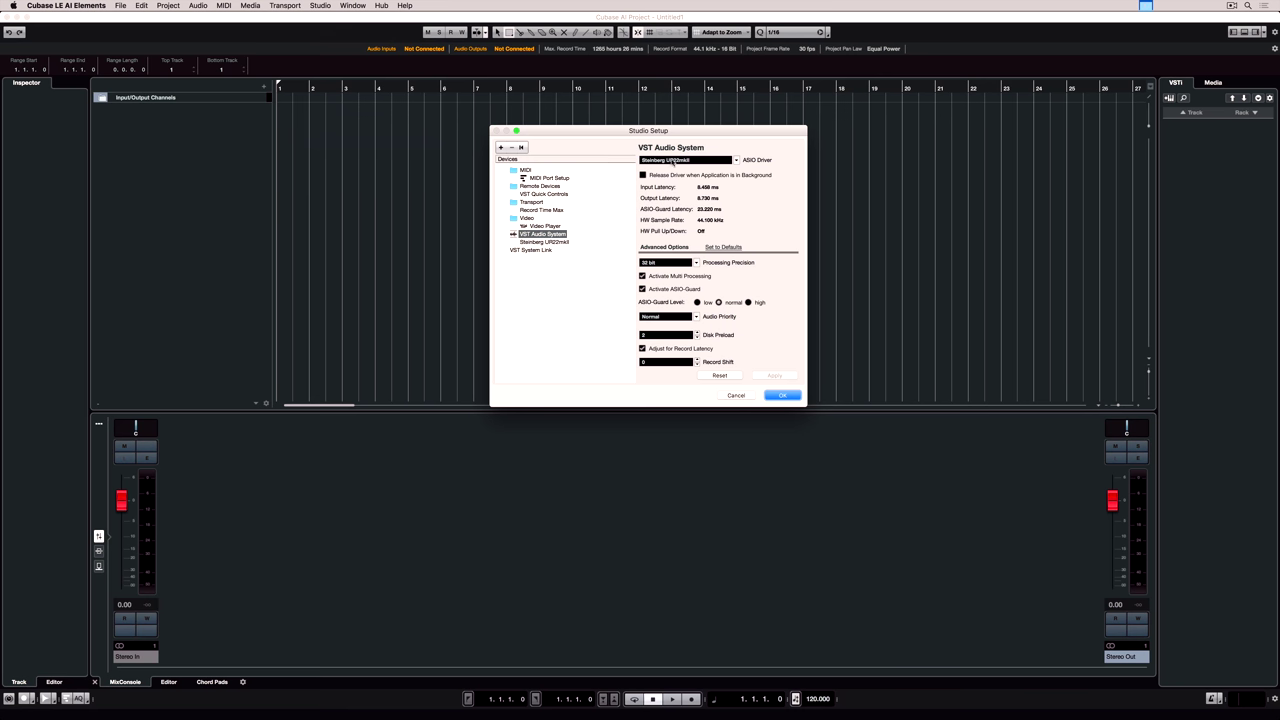
pyautogui.click(672, 160)
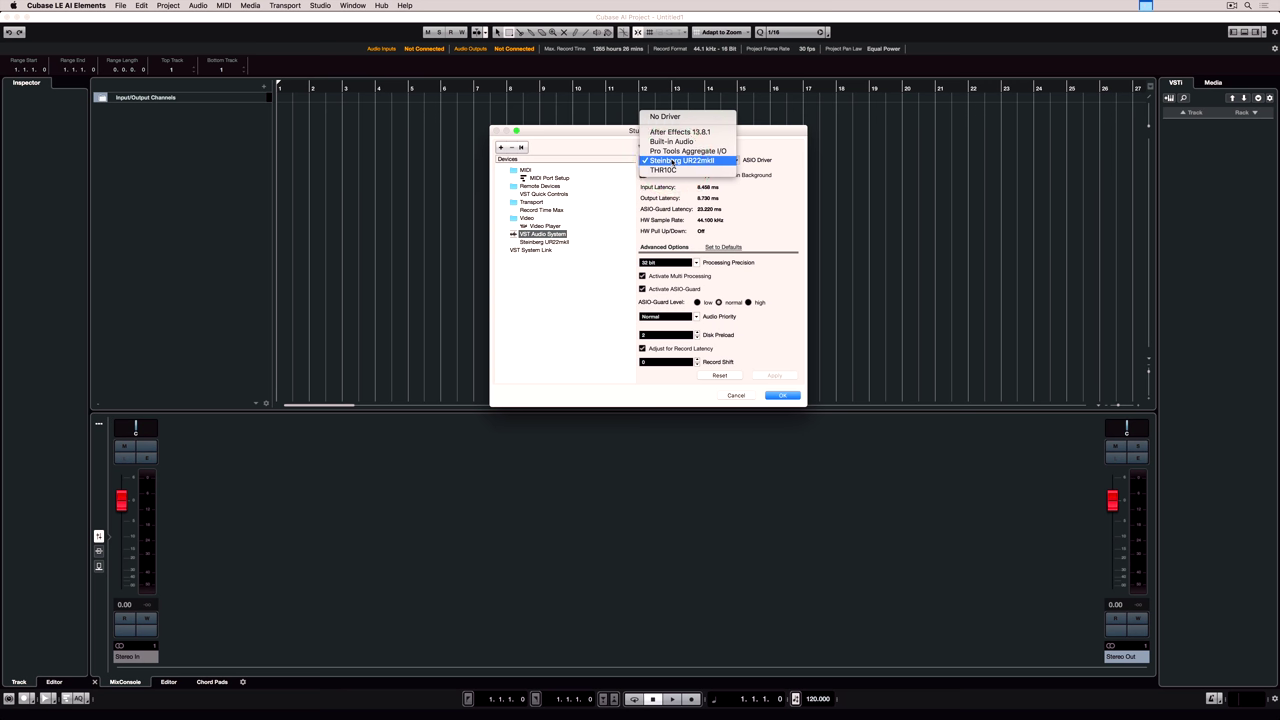
pyautogui.click(673, 170)
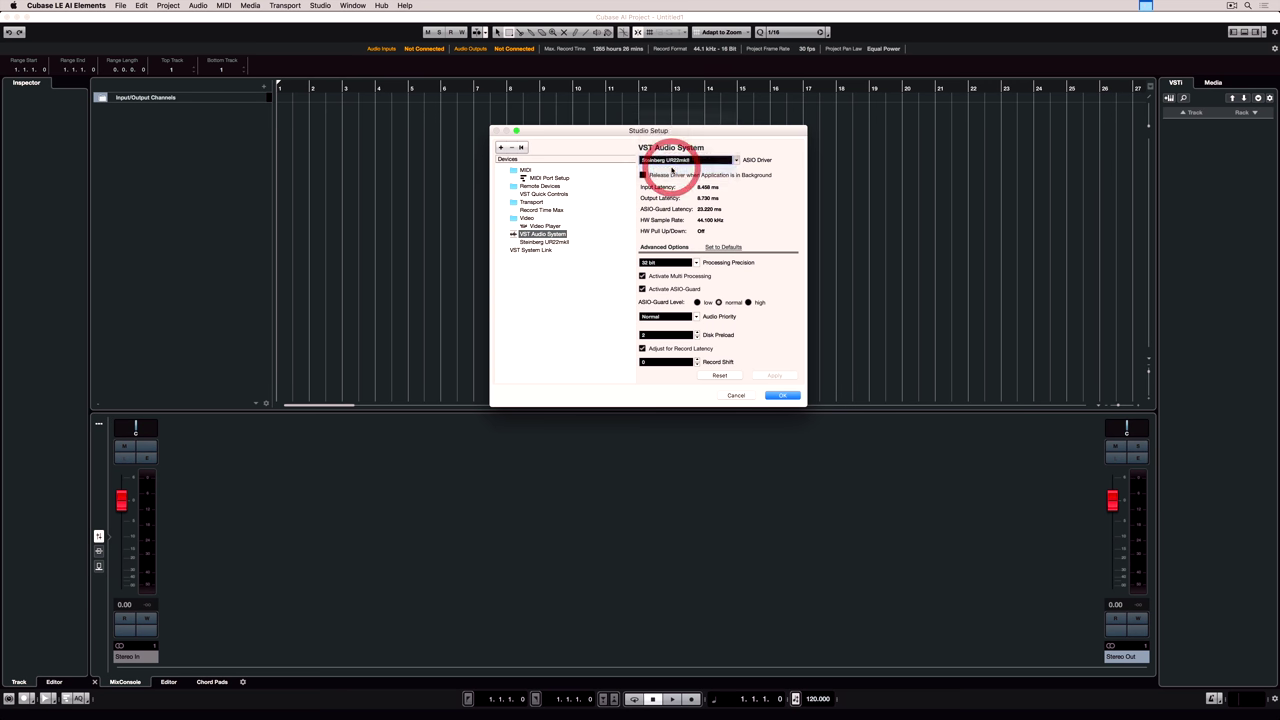
pyautogui.click(694, 235)
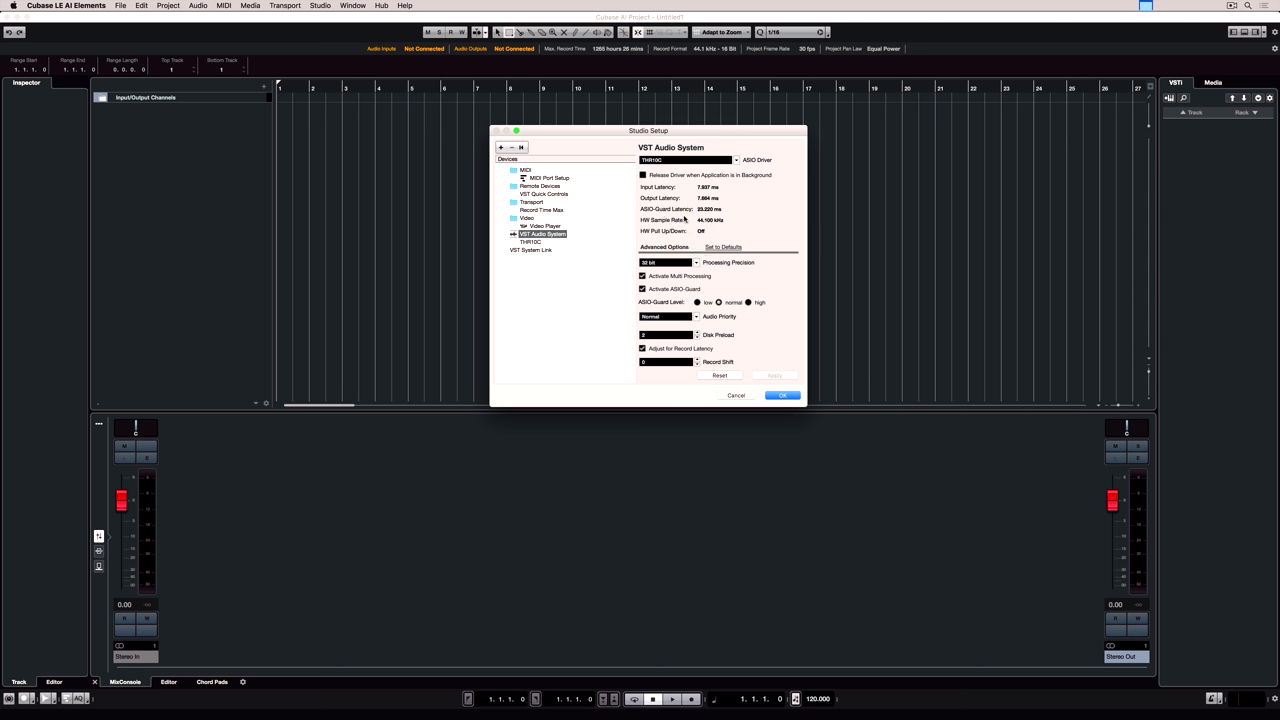
# Step: Switch the ASIO driver back to Steinberg UR22mkII
pyautogui.click(660, 160)
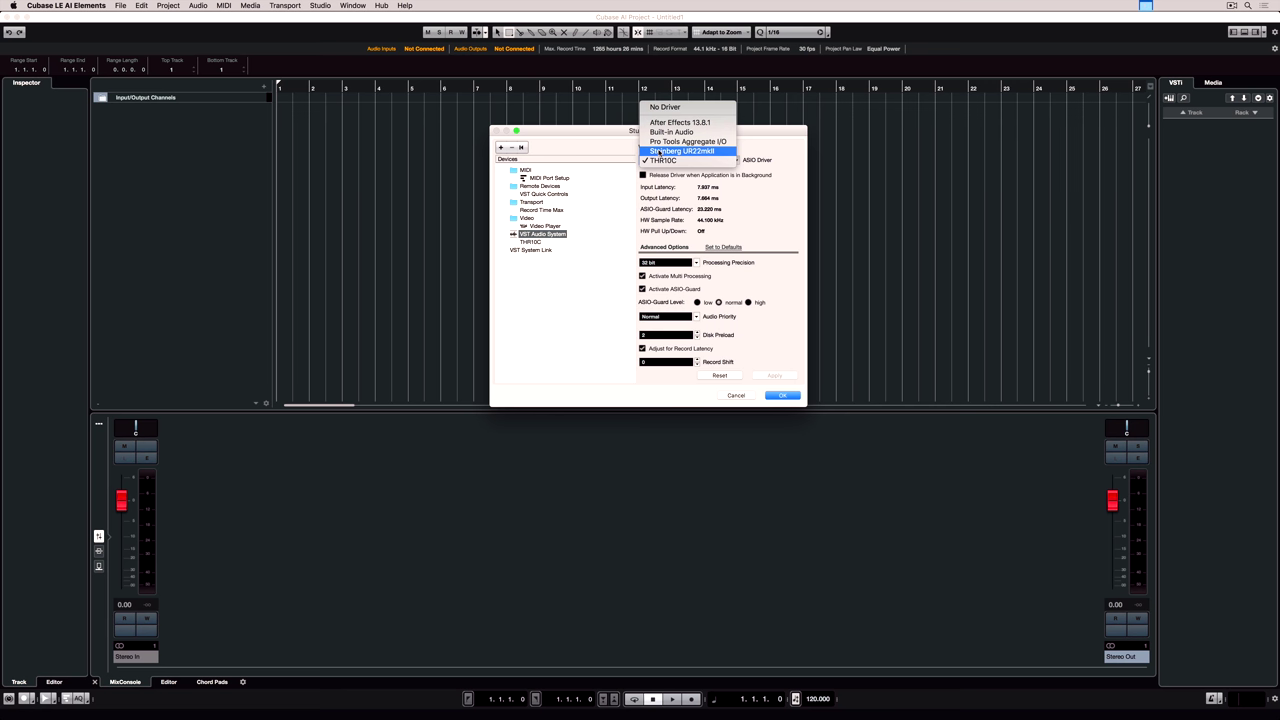
pyautogui.click(659, 152)
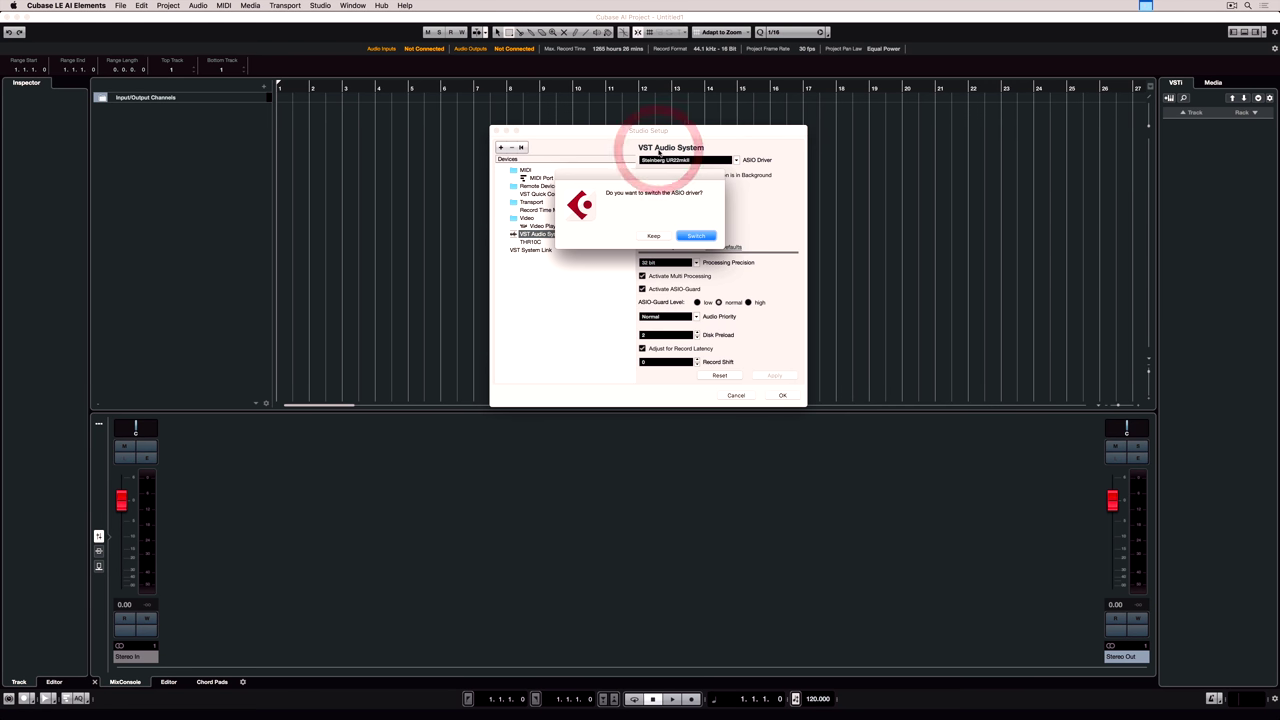
pyautogui.click(696, 236)
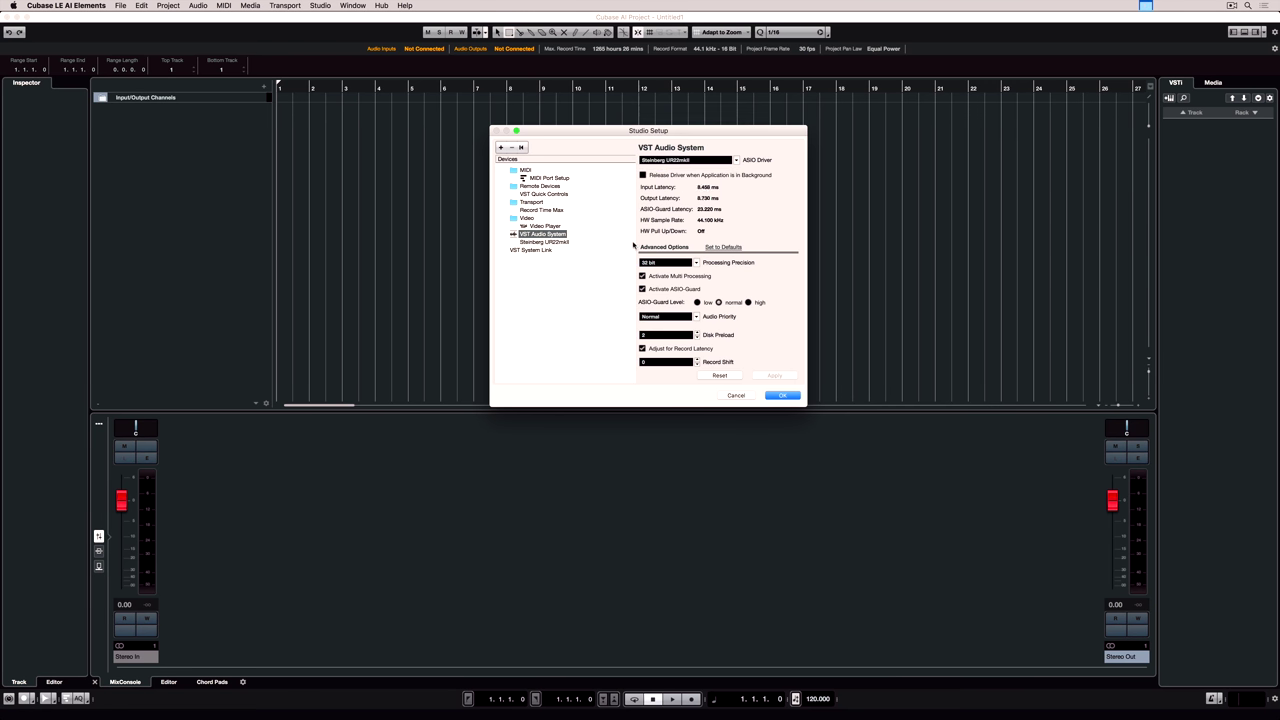
# Step: Set the UR22mkII control panel buffer size to 128 samples
pyautogui.click(545, 242)
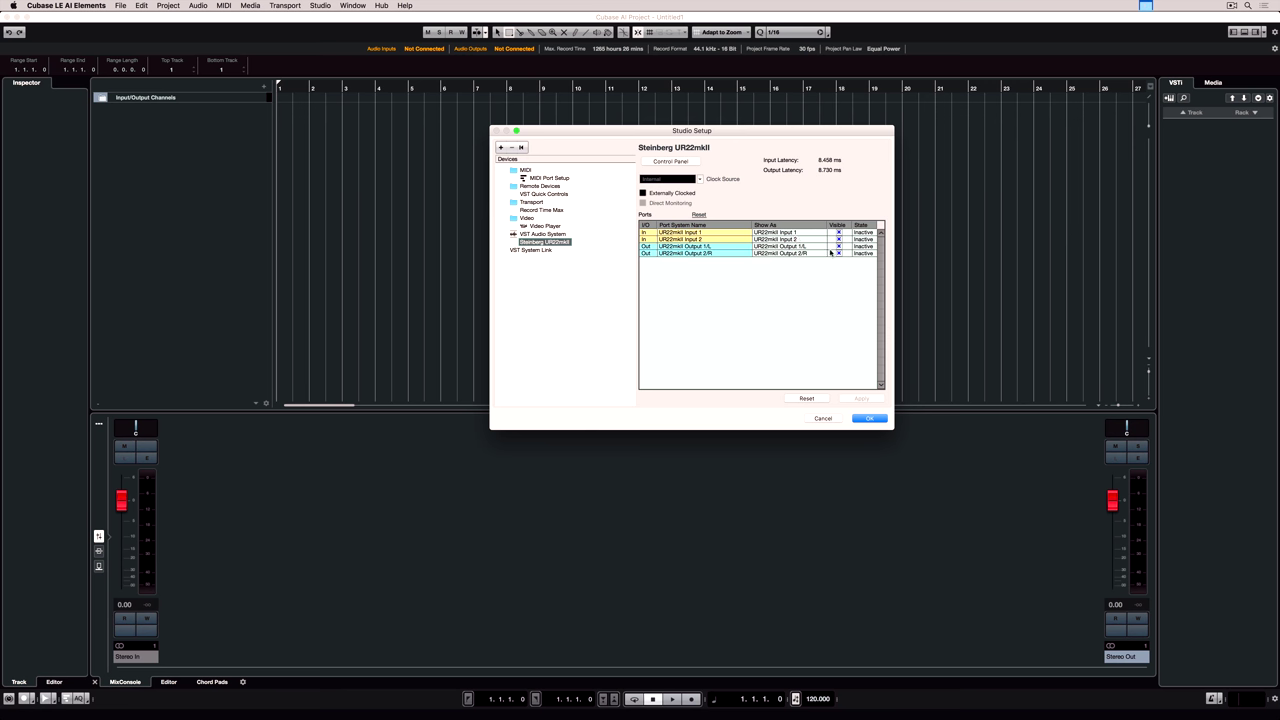
pyautogui.click(682, 162)
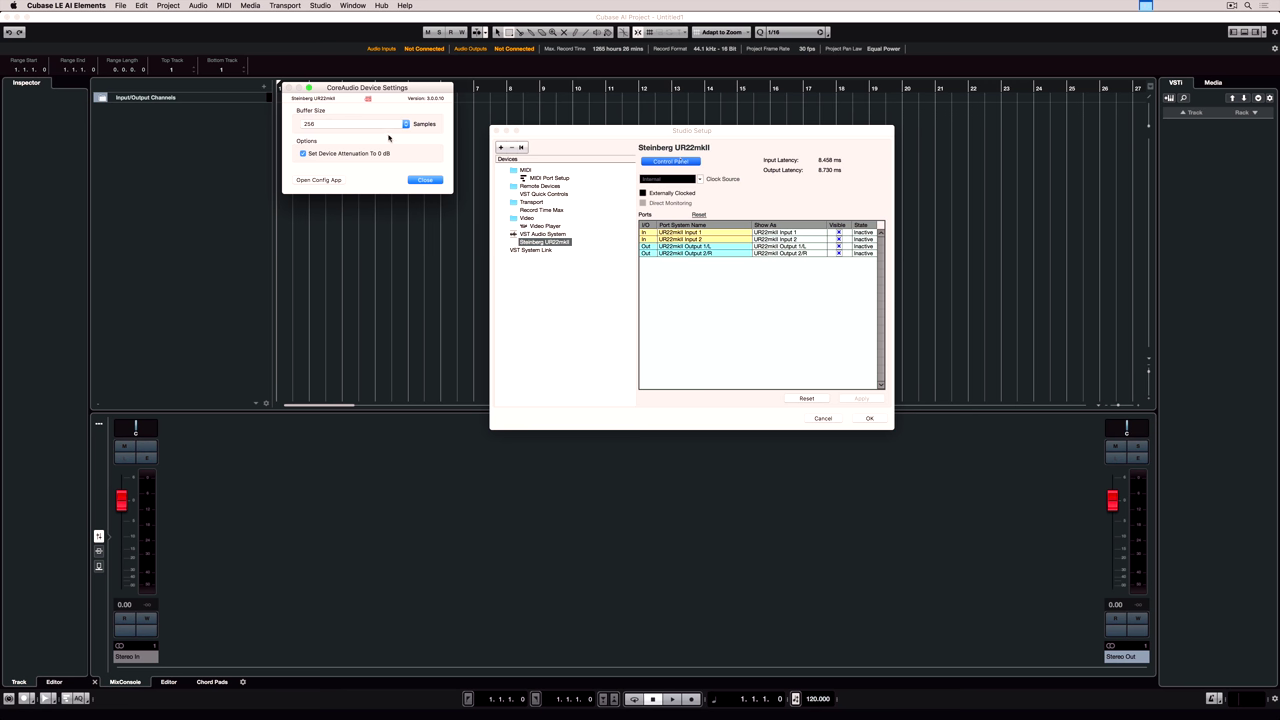
pyautogui.click(359, 125)
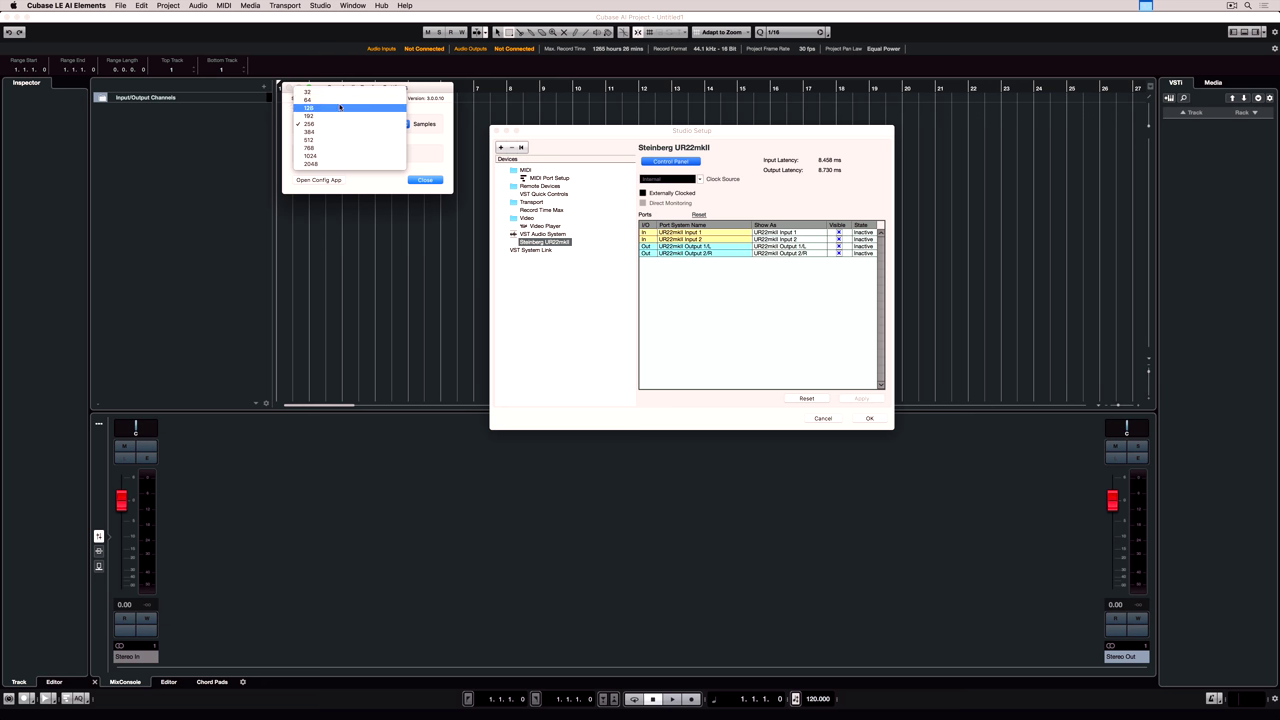
pyautogui.click(340, 108)
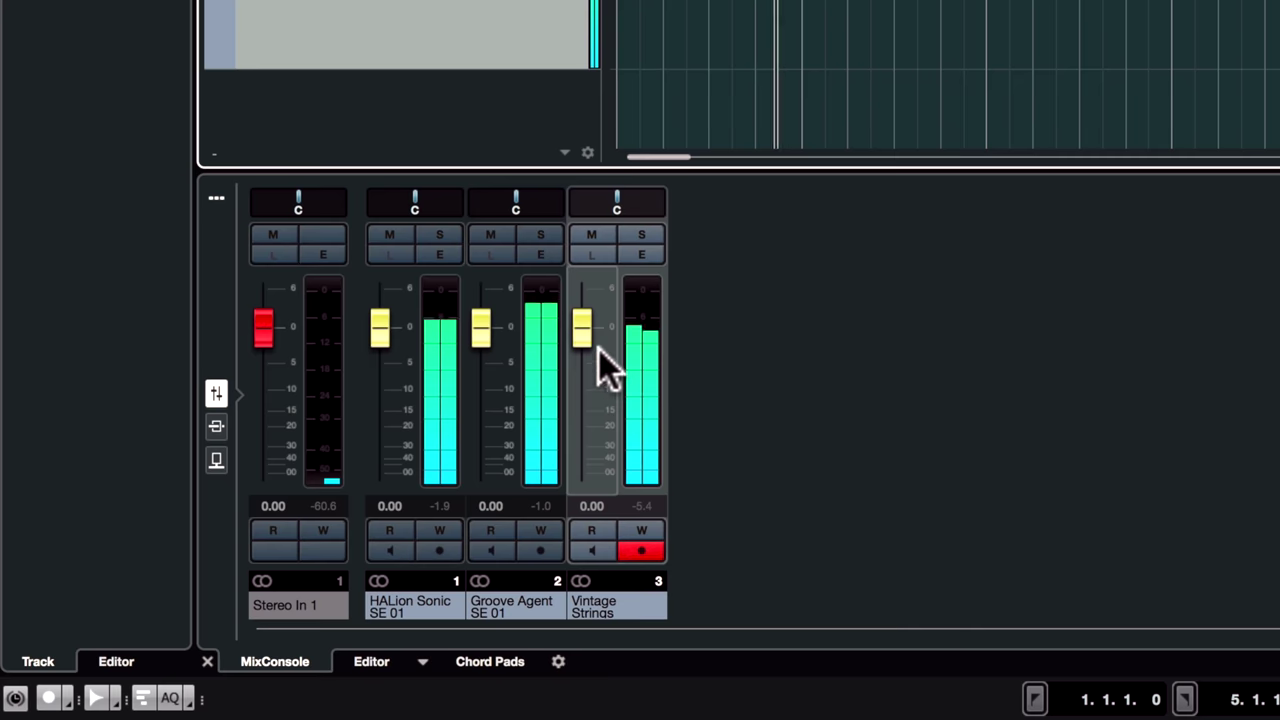
# Step: Drag the Vintage Strings fader down to -4.92 dB
pyautogui.moveTo(258, 560); pyautogui.dragTo(251, 557)
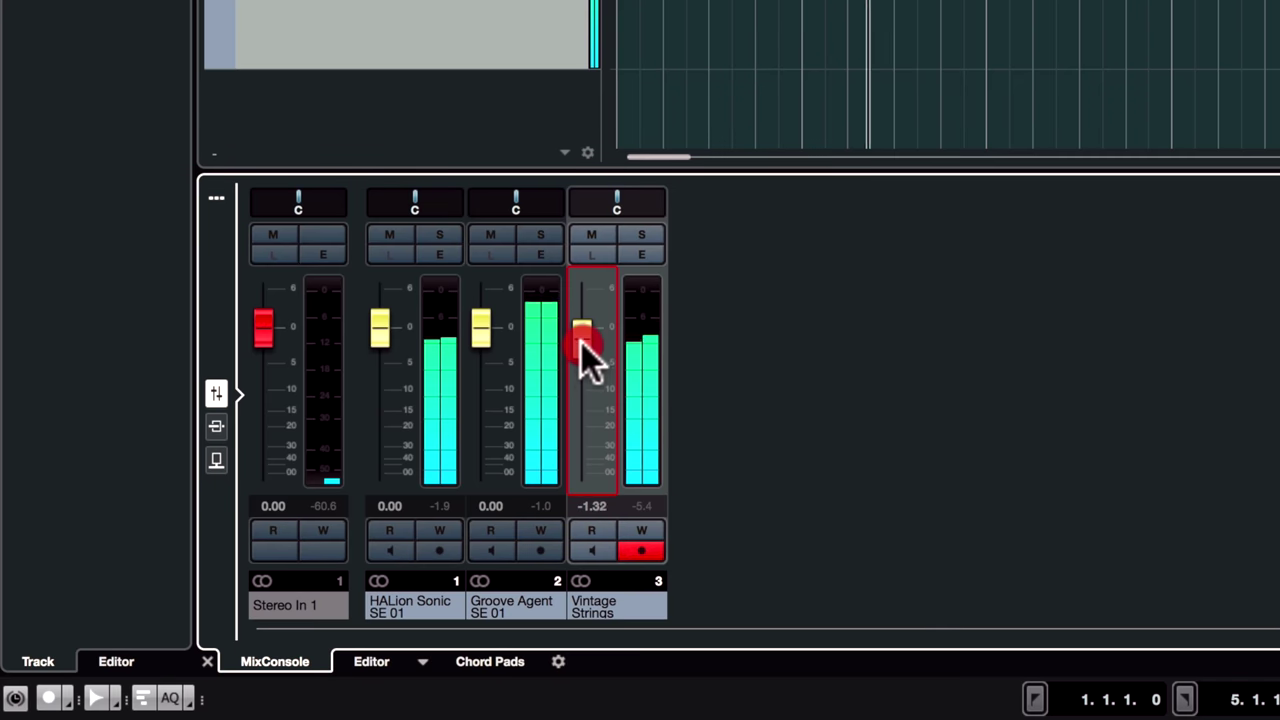
pyautogui.moveTo(581, 343); pyautogui.dragTo(575, 370)
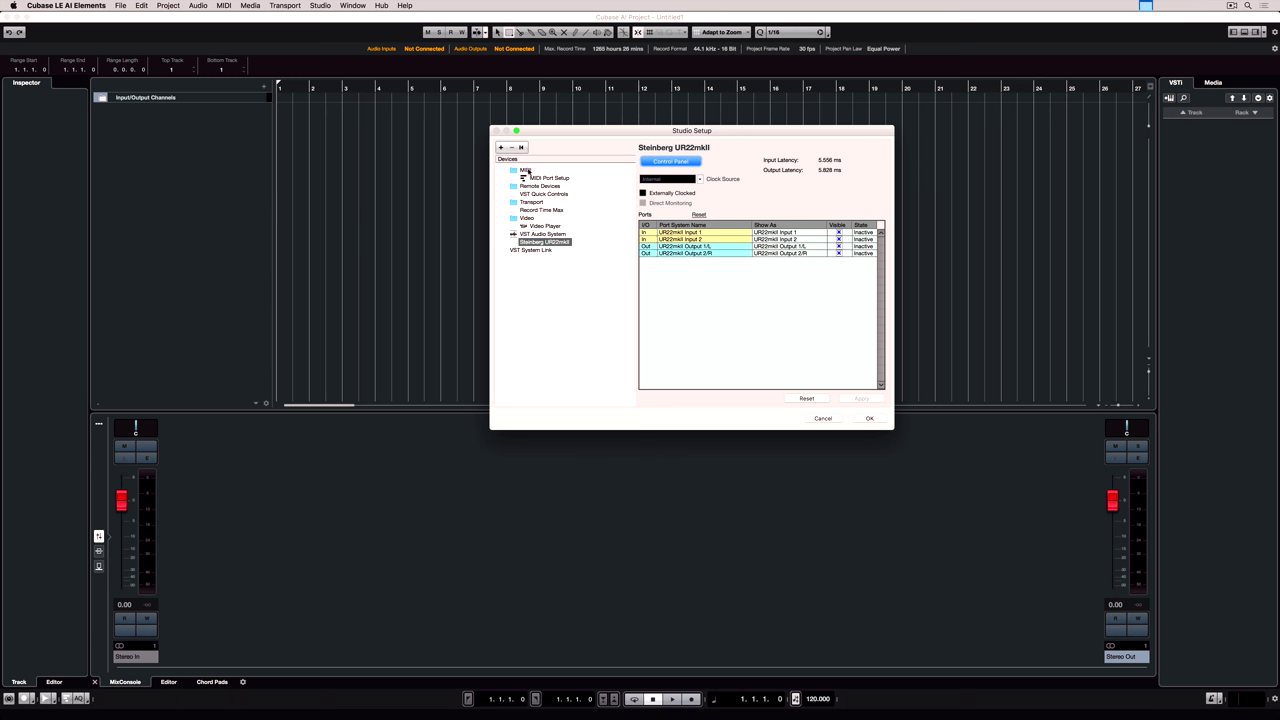
# Step: Check the UR22mkII, THR10C and reface CP ports in MIDI Port Setup, then confirm
pyautogui.click(525, 171)
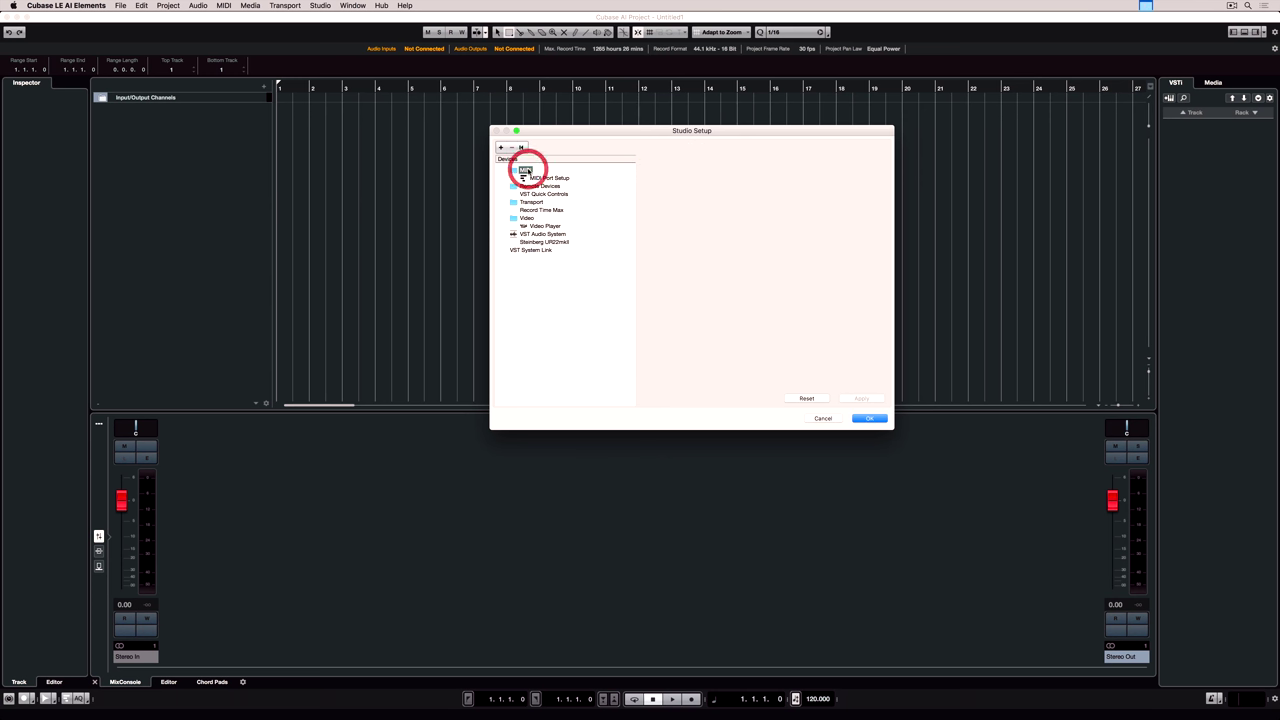
pyautogui.click(544, 178)
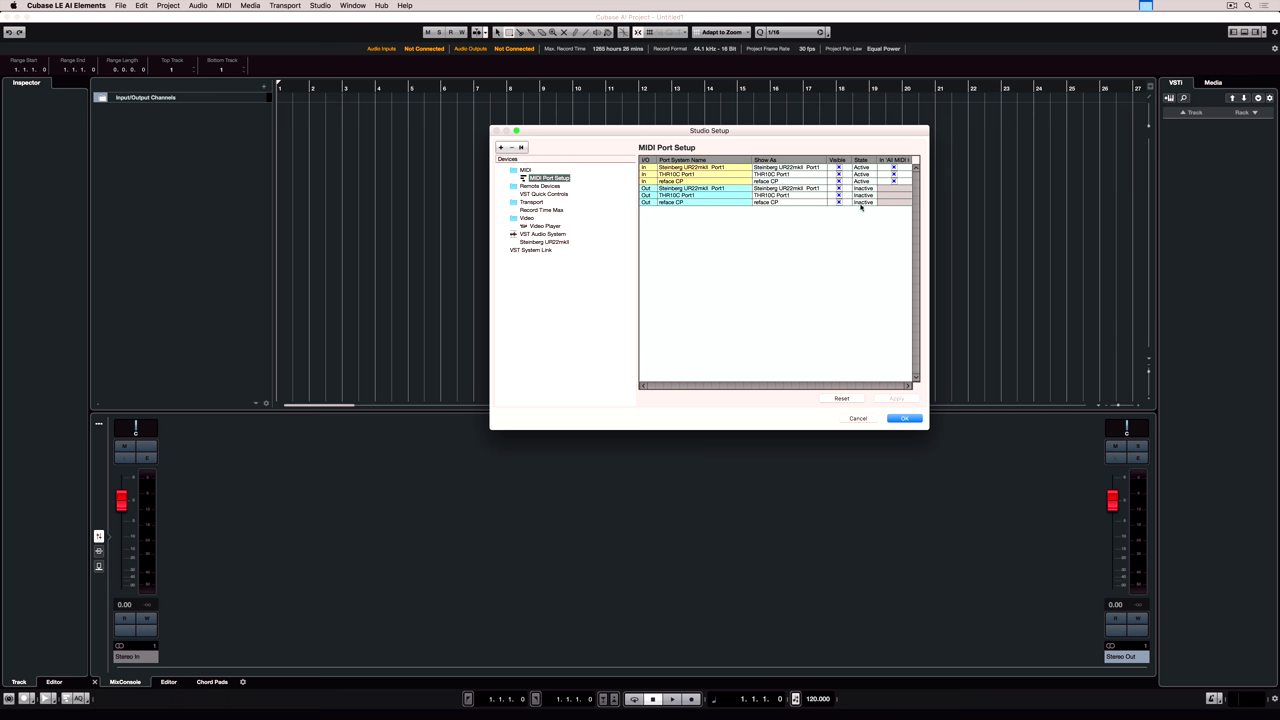
pyautogui.click(905, 418)
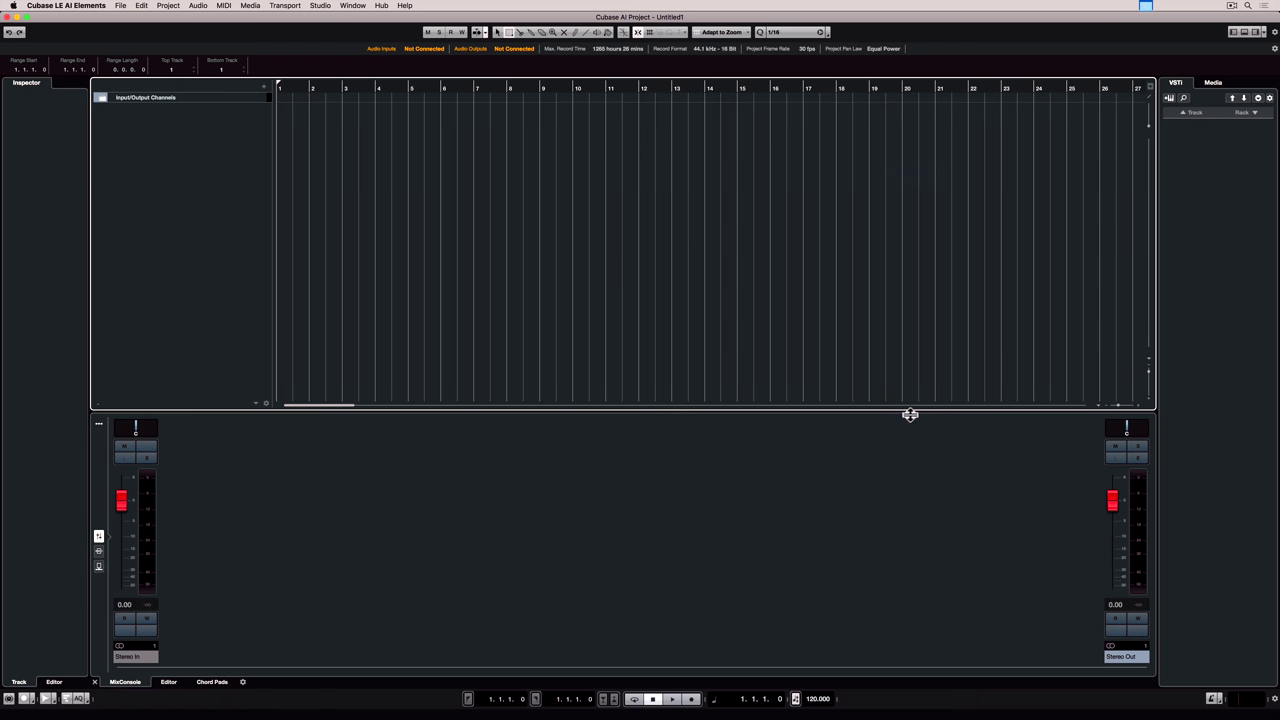
# Step: Assign the Steinberg UR22mkII device to the Stereo In bus in Audio Connections
pyautogui.click(320, 6)
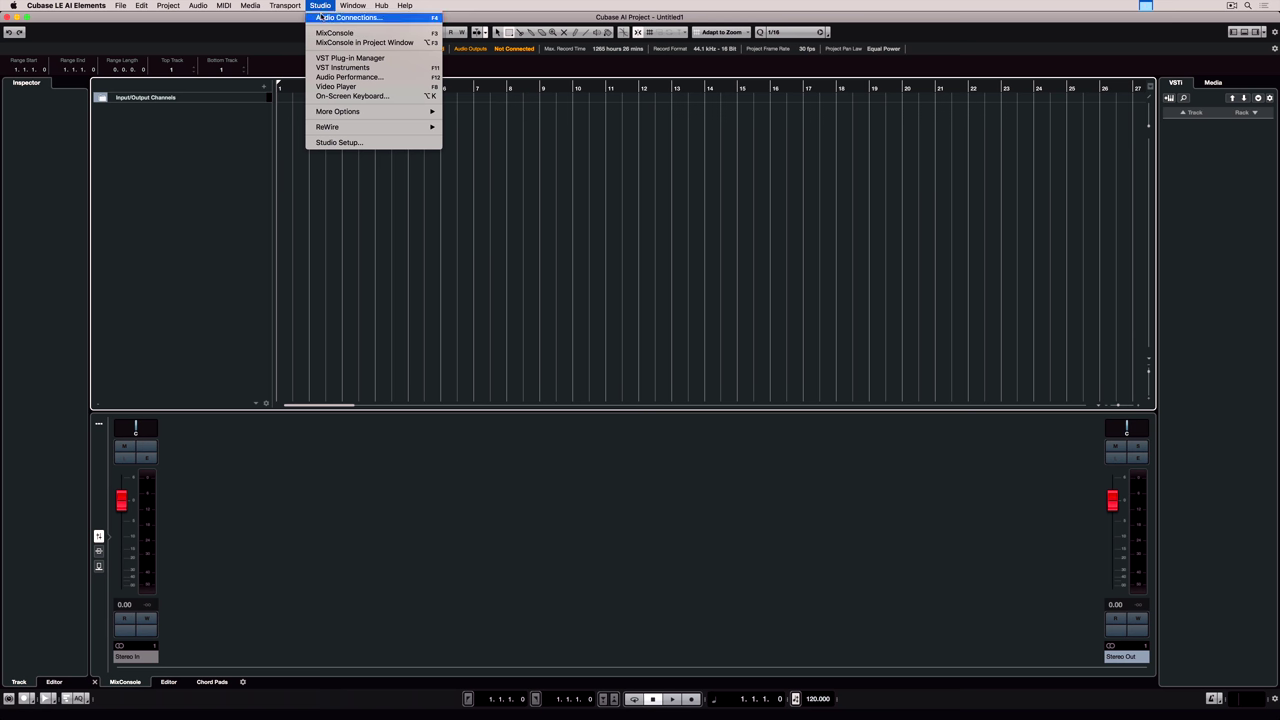
pyautogui.click(320, 17)
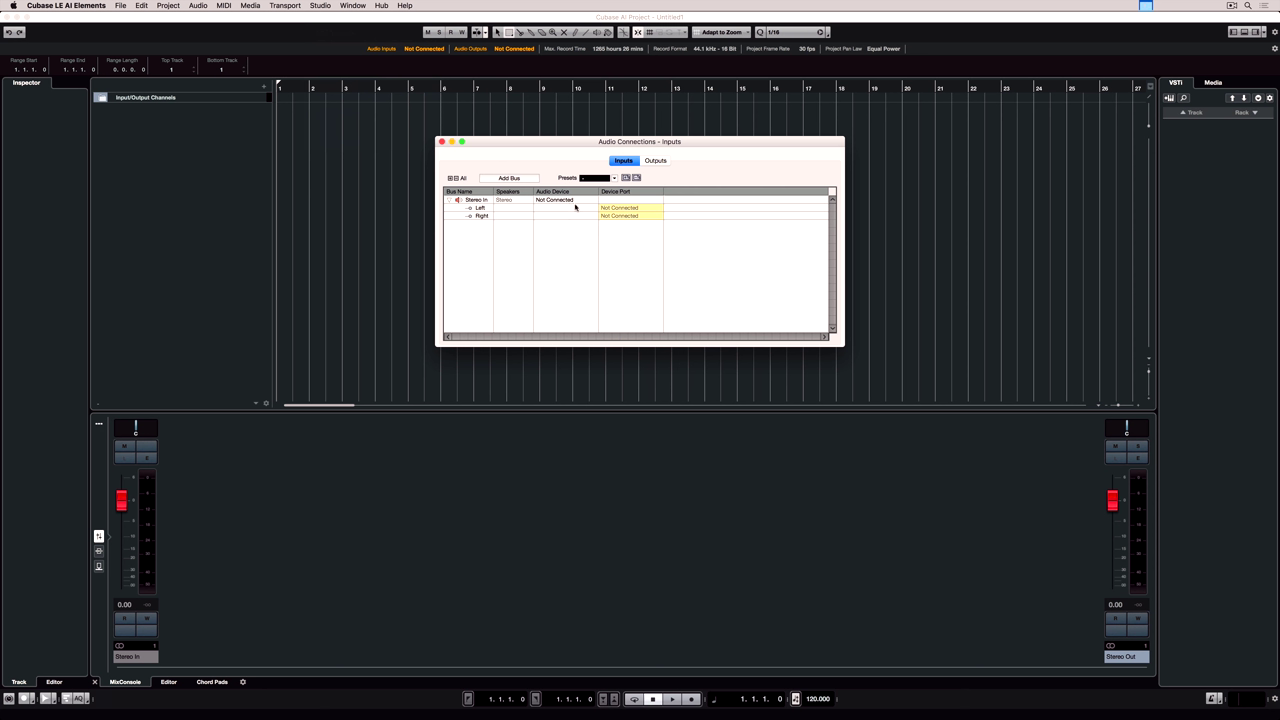
pyautogui.click(648, 161)
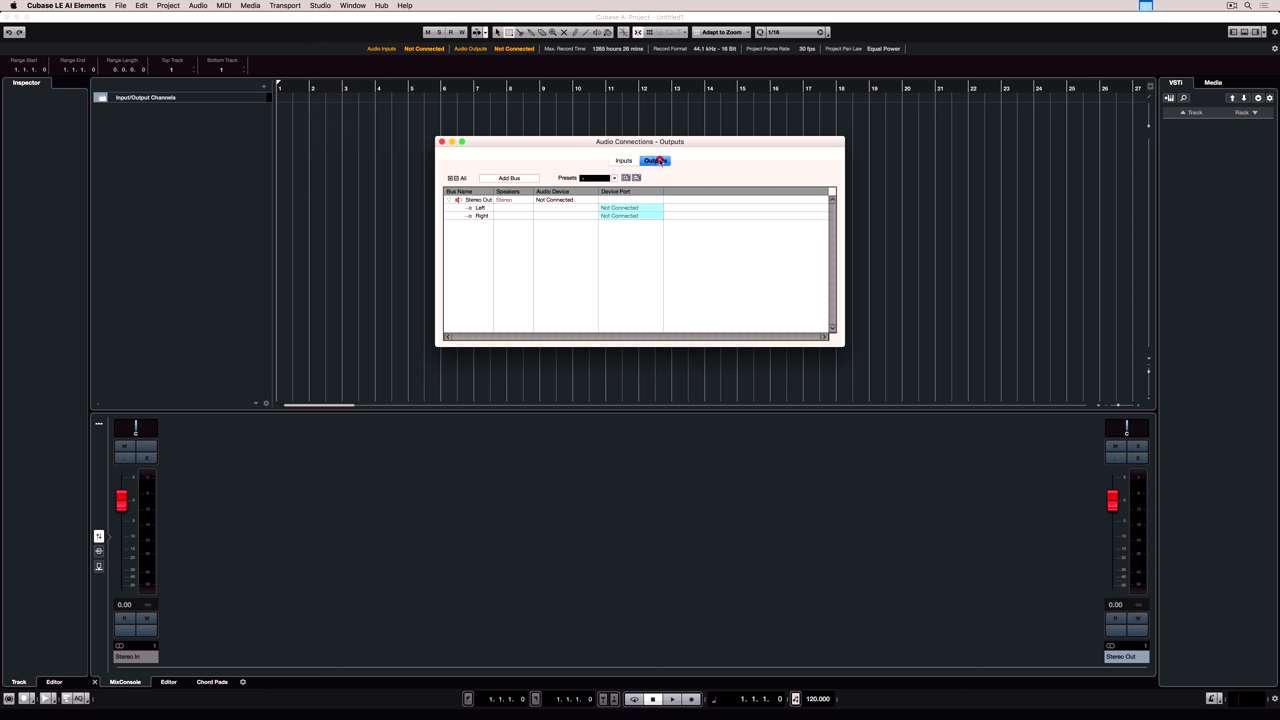
pyautogui.click(626, 161)
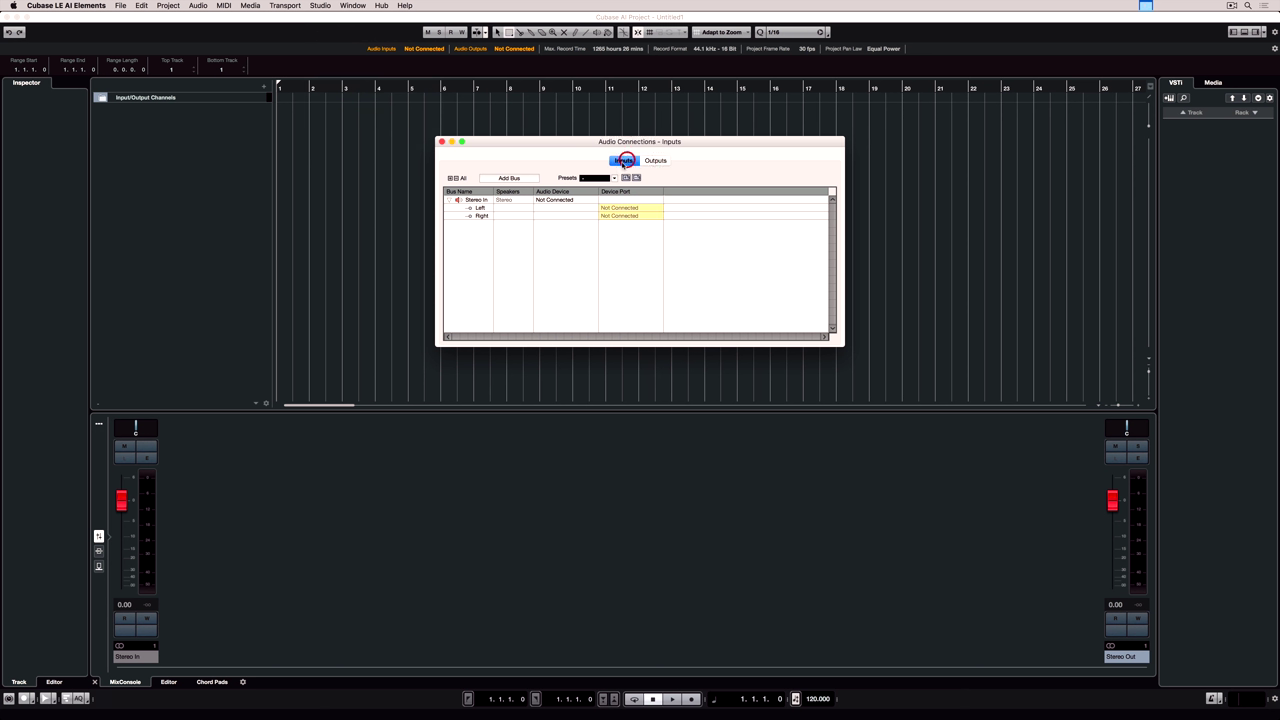
pyautogui.click(561, 200)
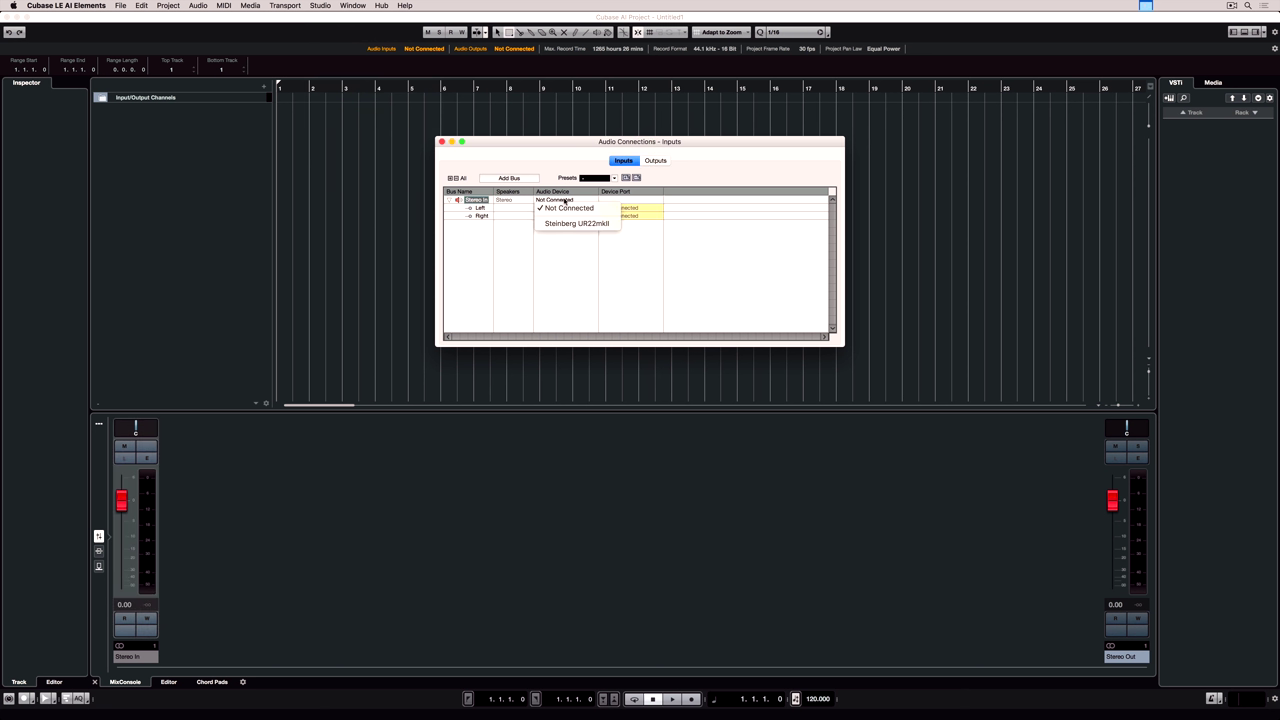
pyautogui.click(565, 223)
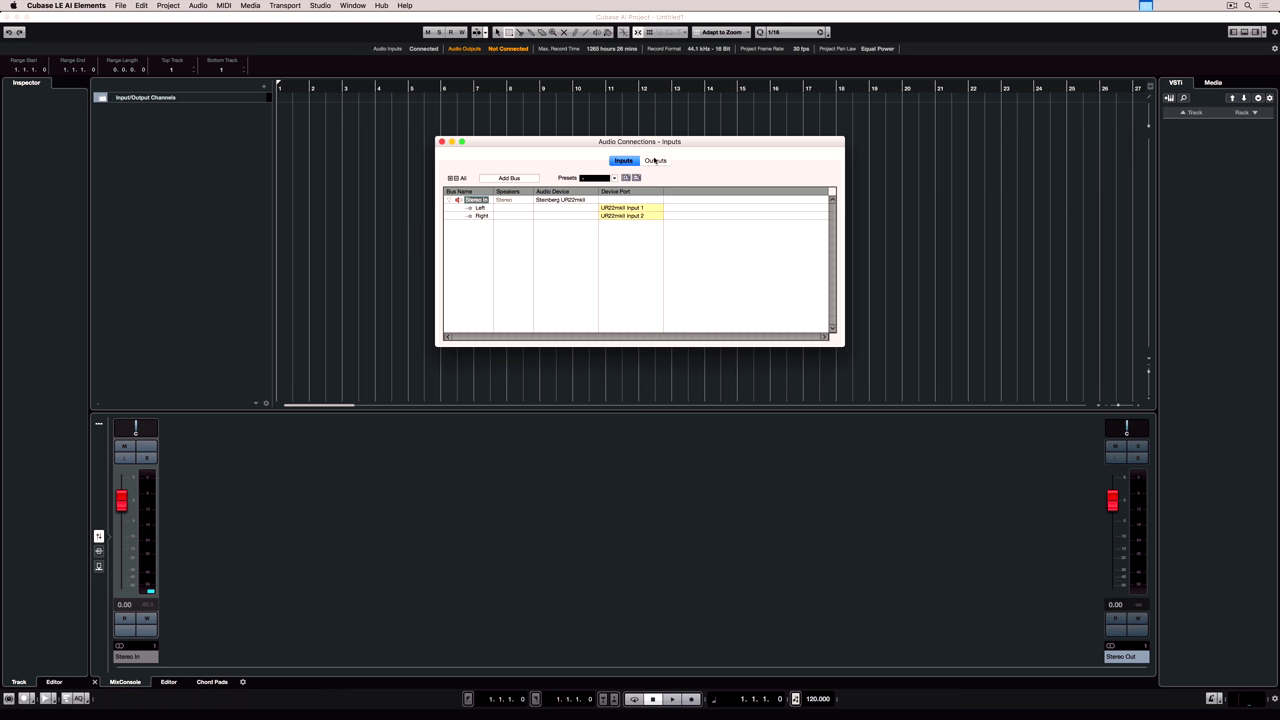
# Step: Route Stereo Out to UR22mkII outputs 1/L and 2/R and close Audio Connections
pyautogui.click(656, 161)
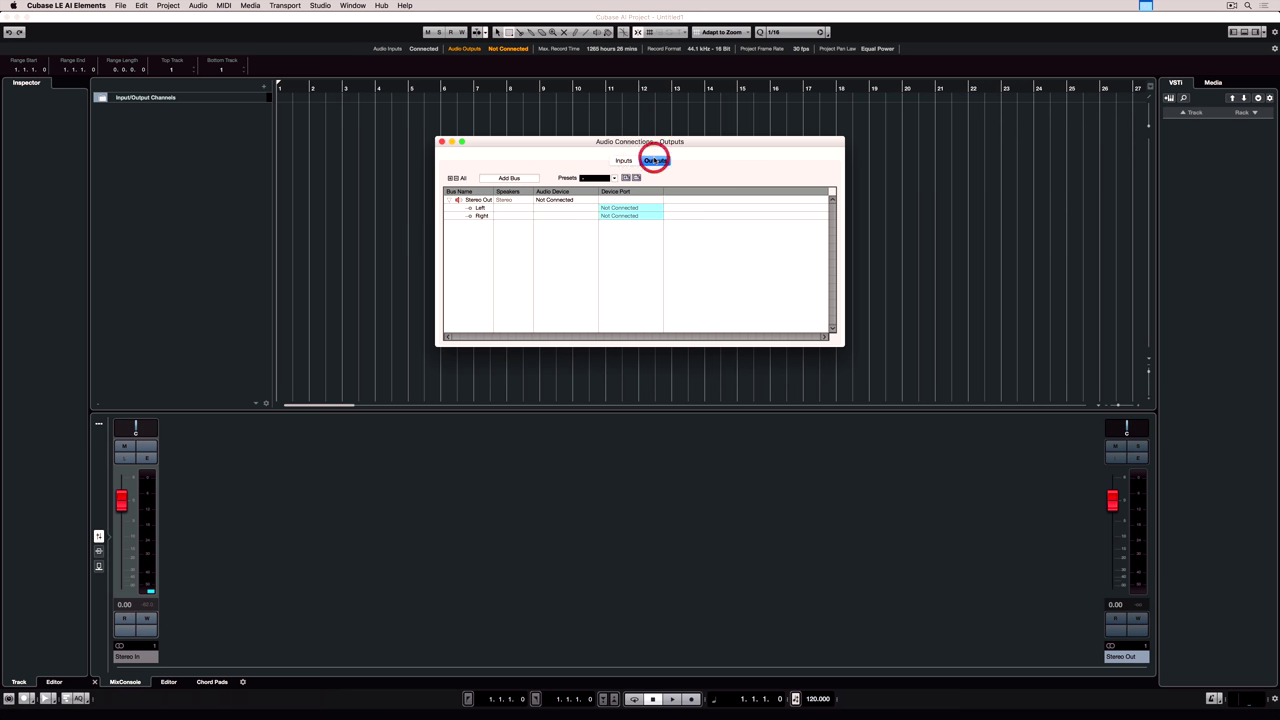
pyautogui.click(558, 200)
pyautogui.click(564, 224)
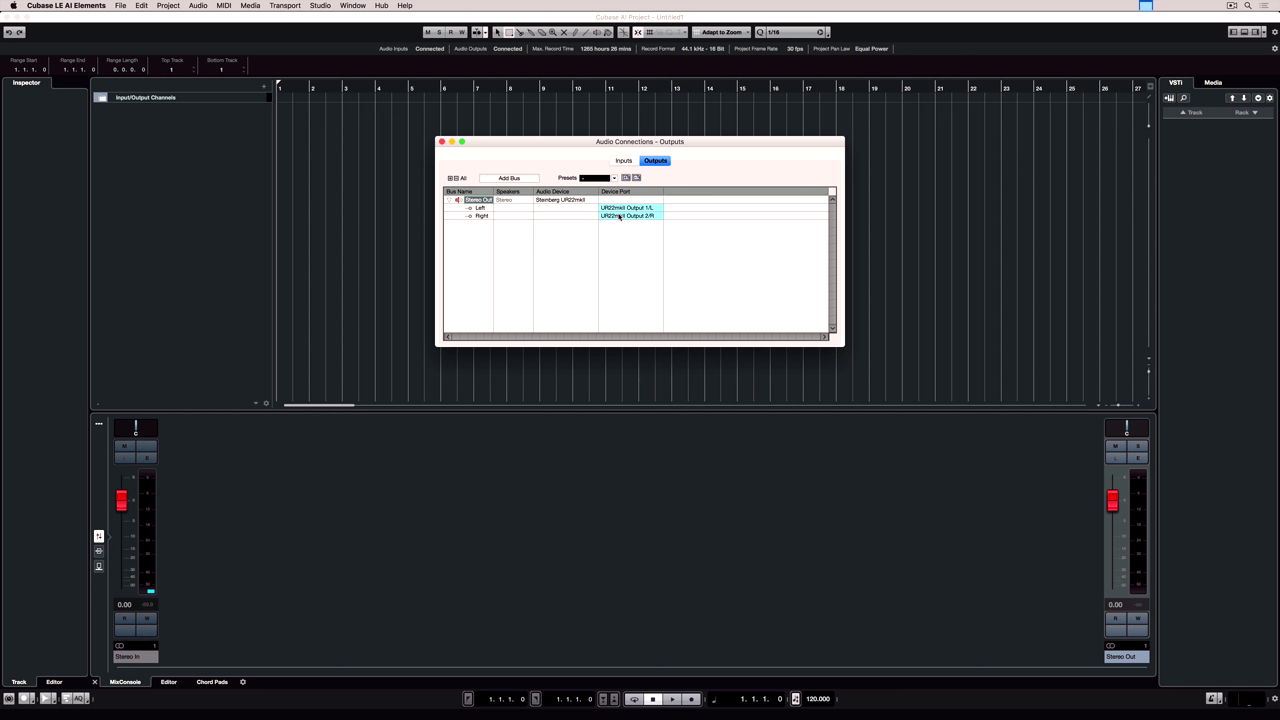
pyautogui.click(610, 178)
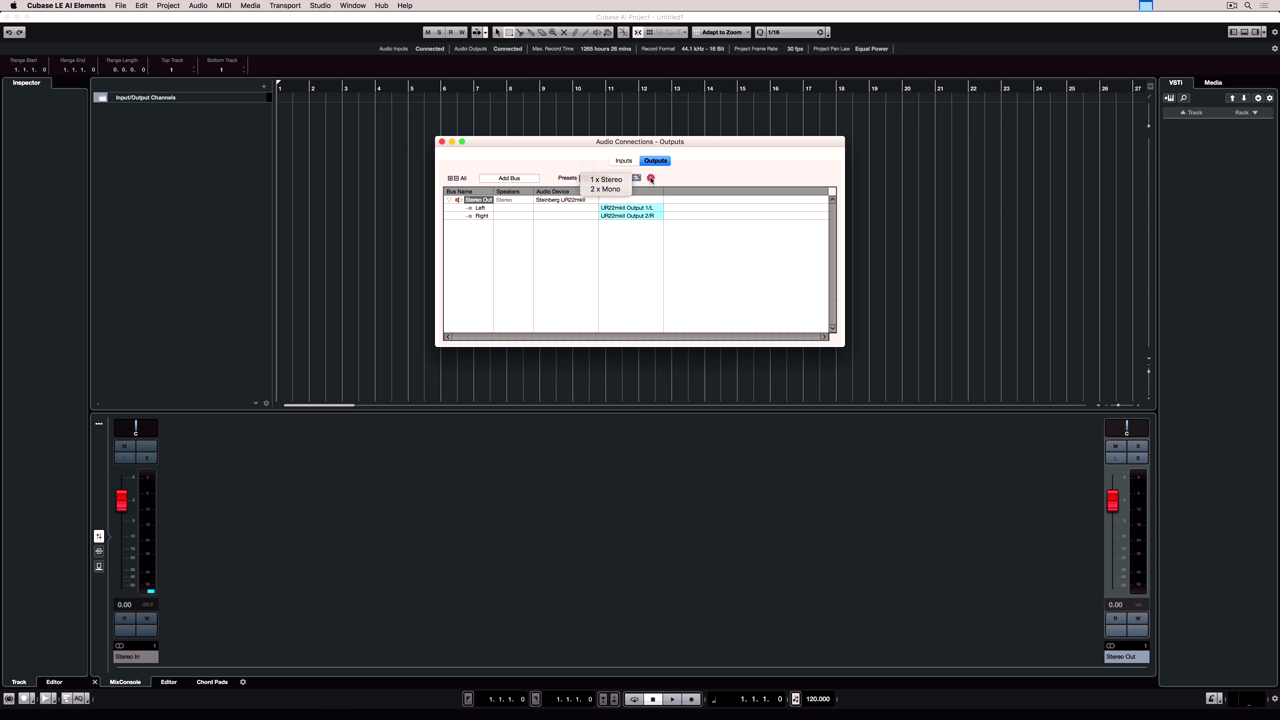
pyautogui.click(650, 178)
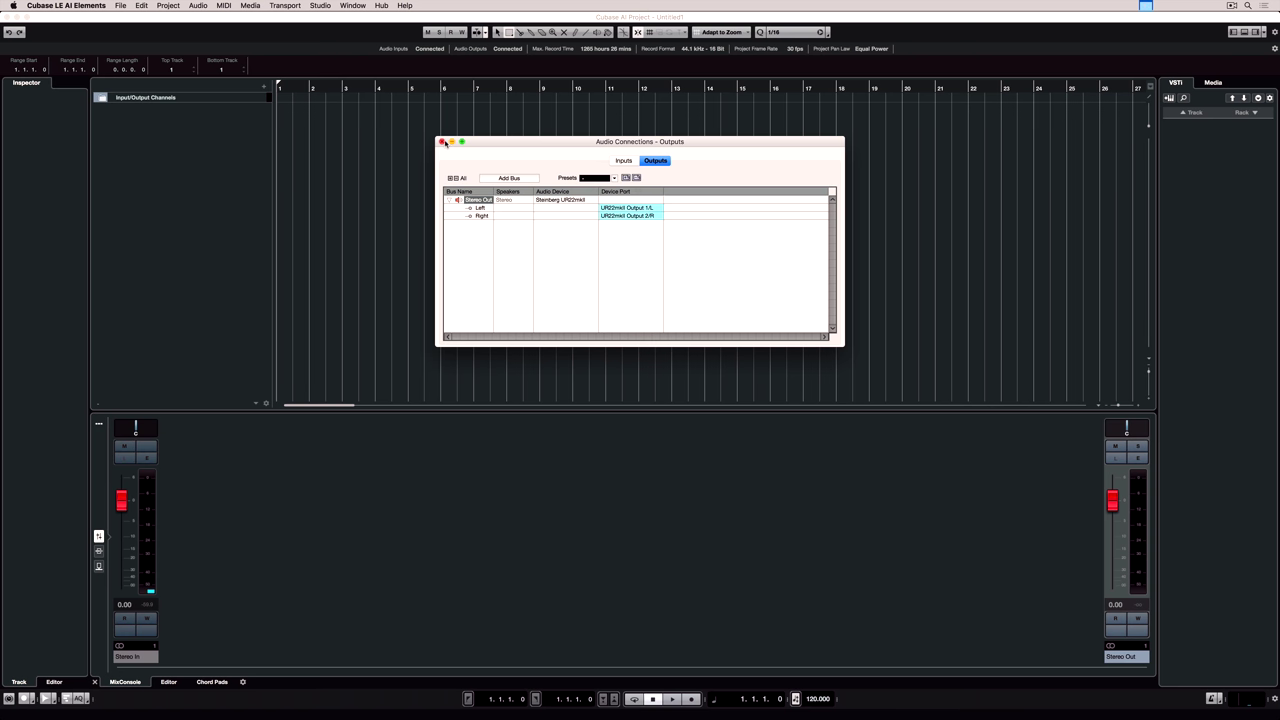
pyautogui.click(441, 142)
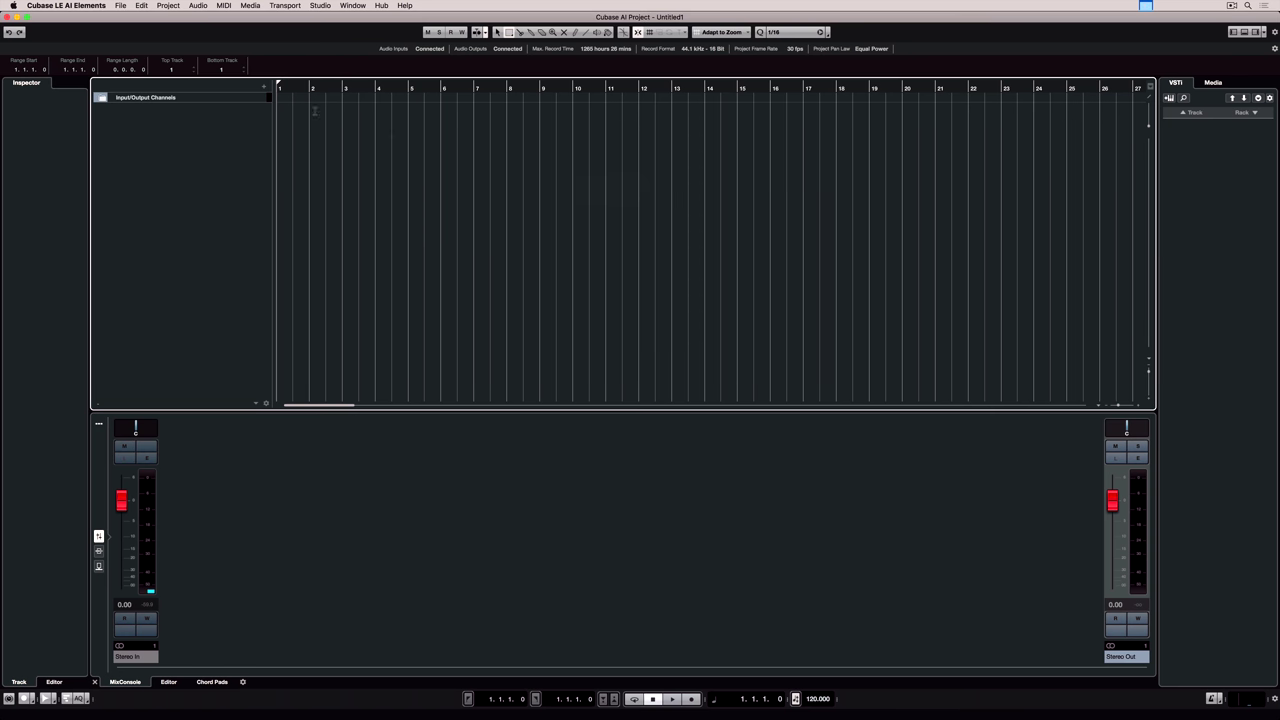
# Step: Create an audio track with Mono configuration named VOCAL
pyautogui.click(264, 87)
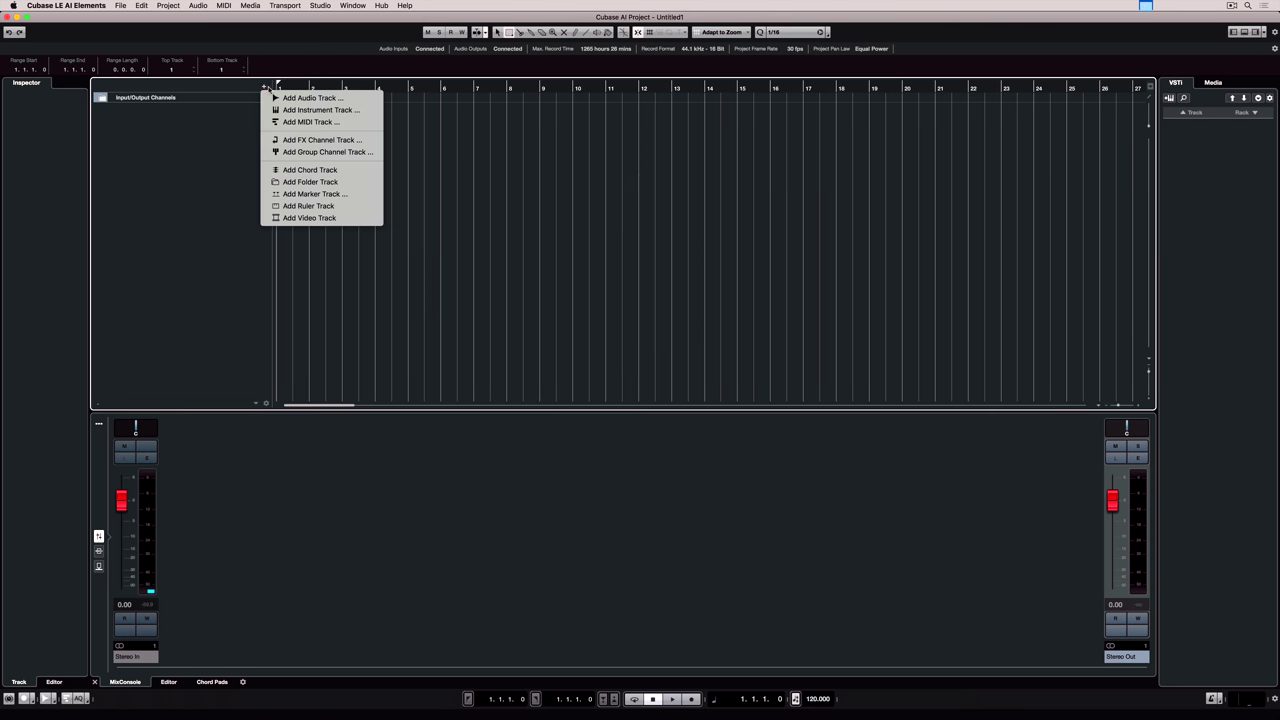
pyautogui.click(288, 97)
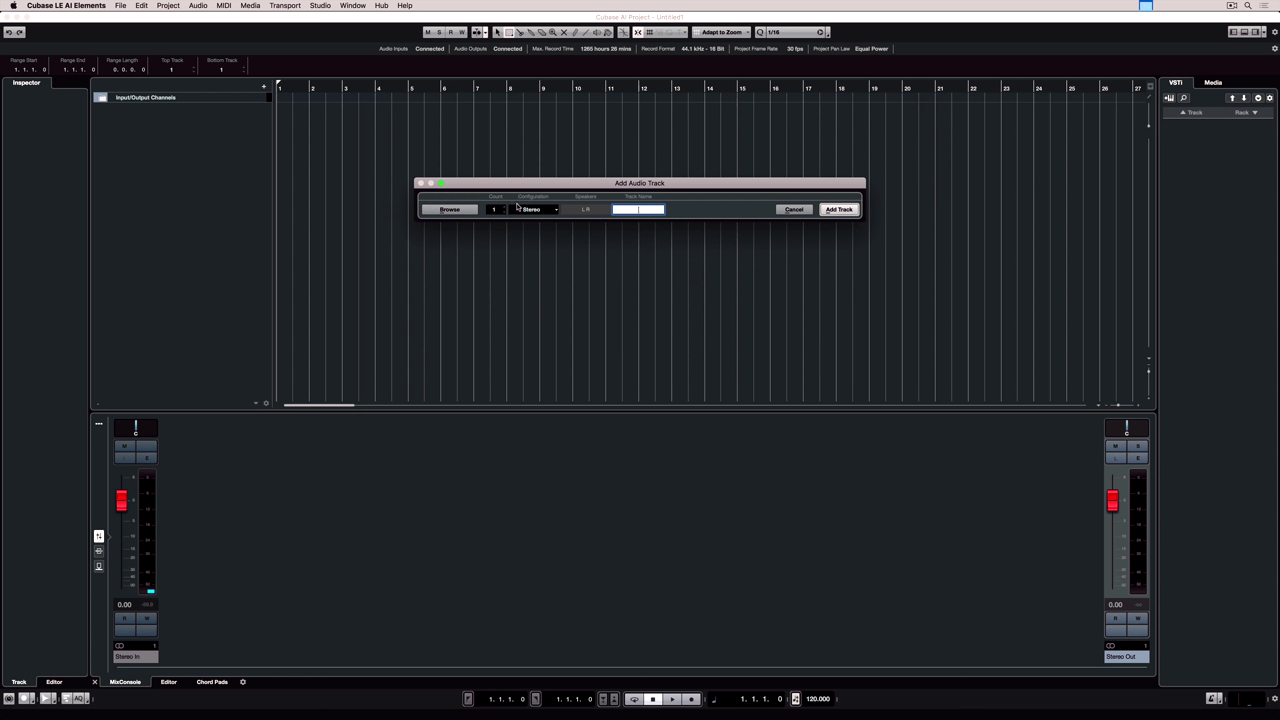
pyautogui.click(521, 209)
pyautogui.click(517, 205)
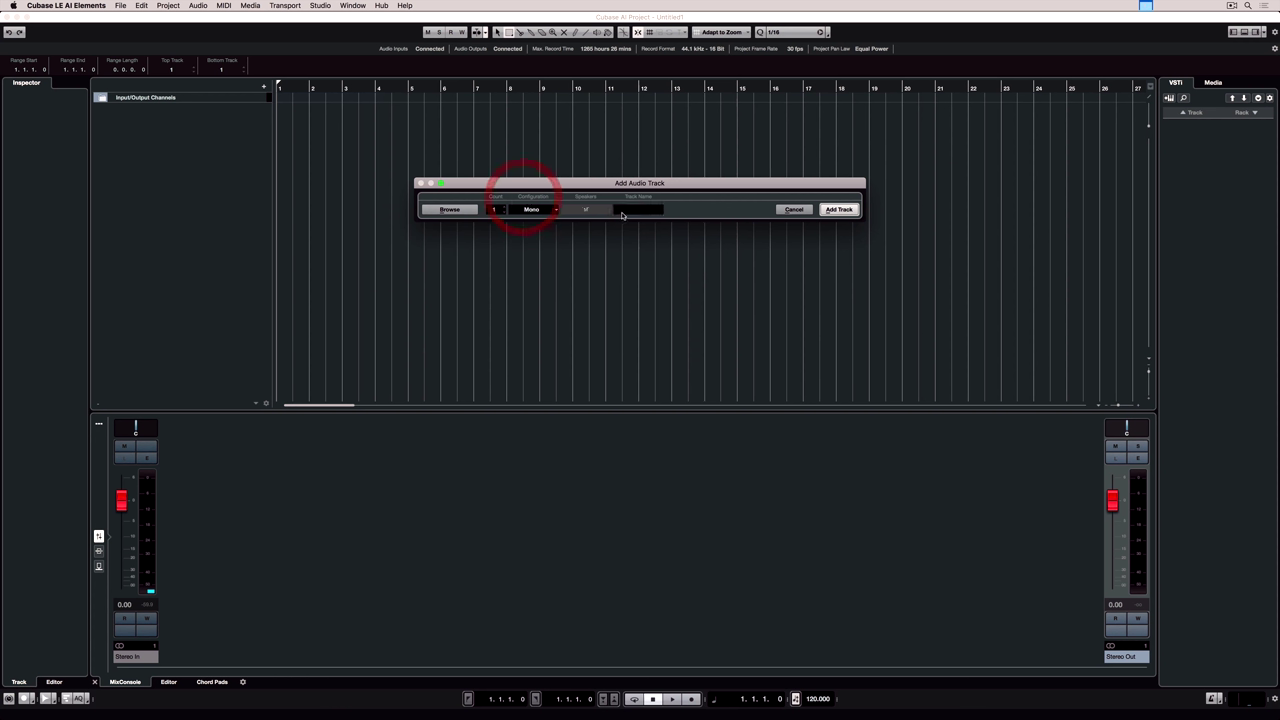
pyautogui.click(630, 210)
pyautogui.write('V')
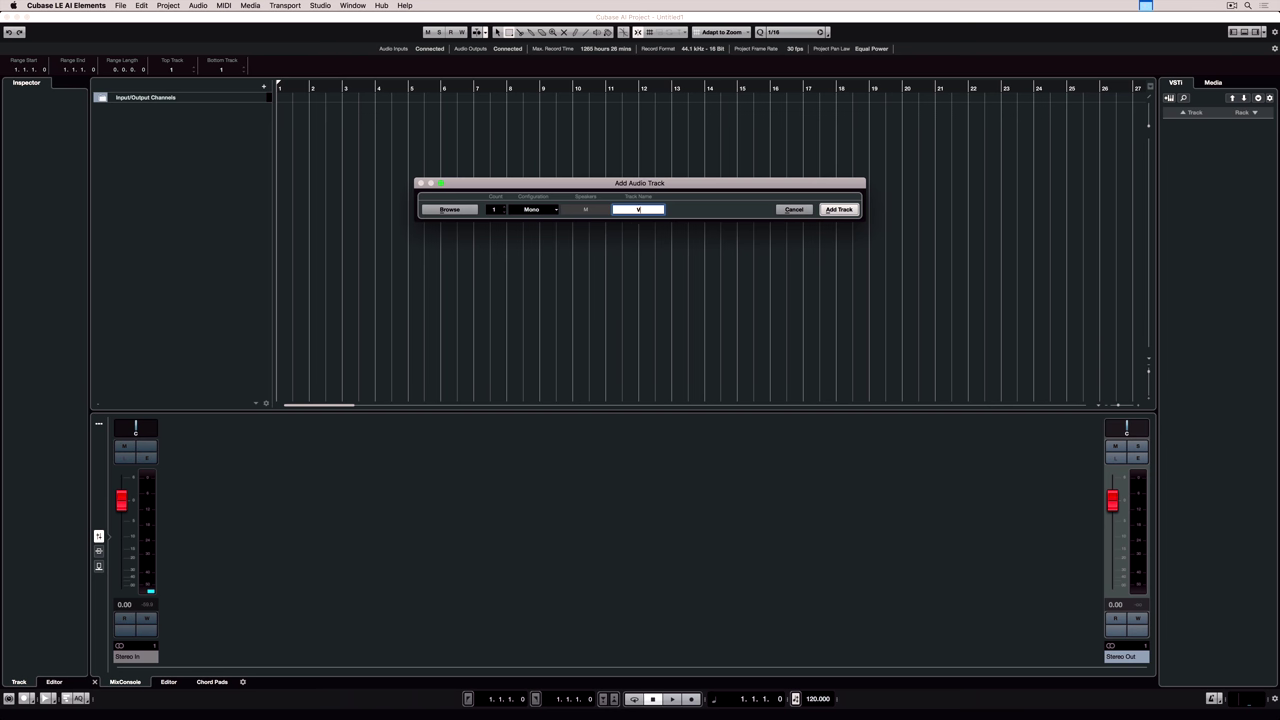
pyautogui.write('OCAL')
pyautogui.press('Return')
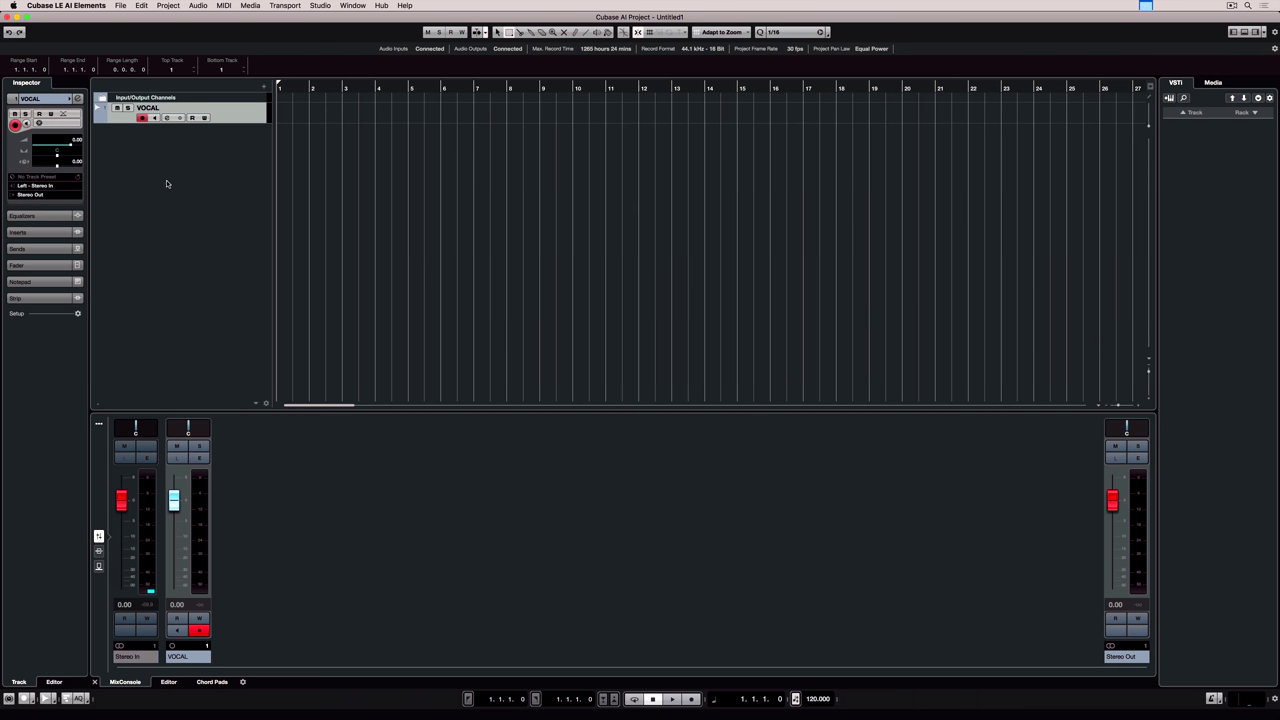
pyautogui.click(71, 185)
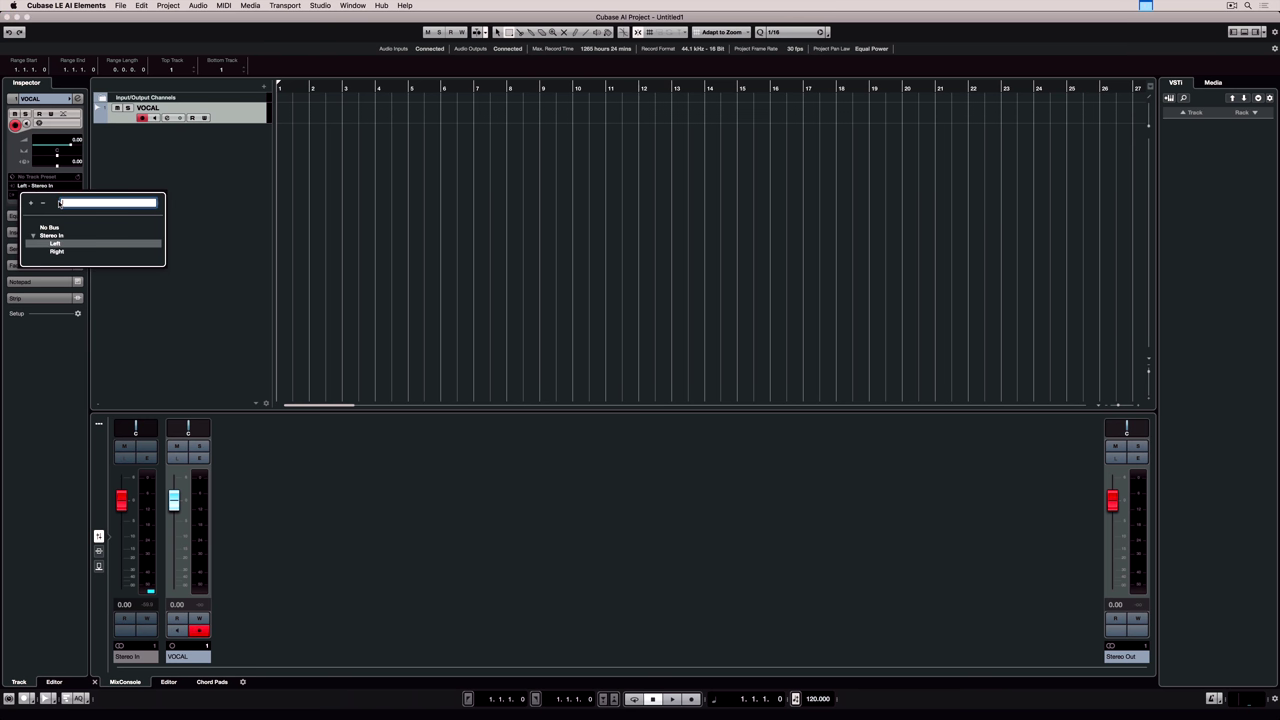
pyautogui.click(57, 251)
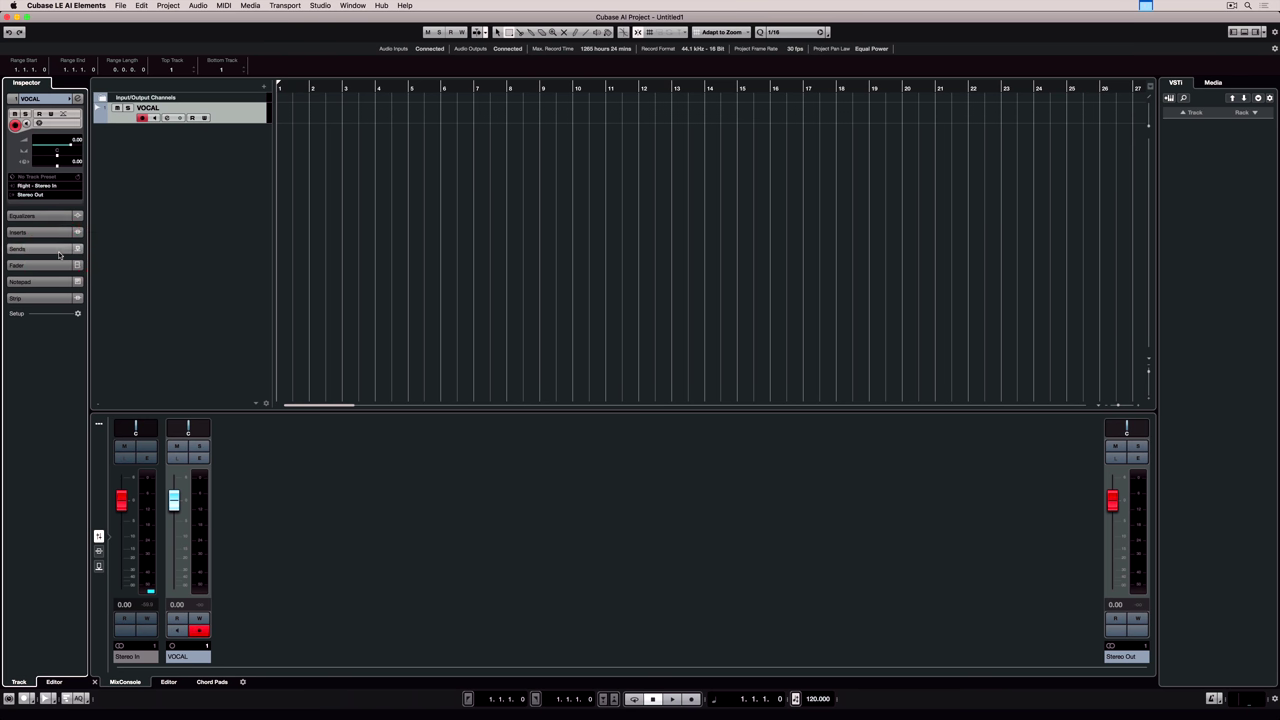
pyautogui.click(41, 187)
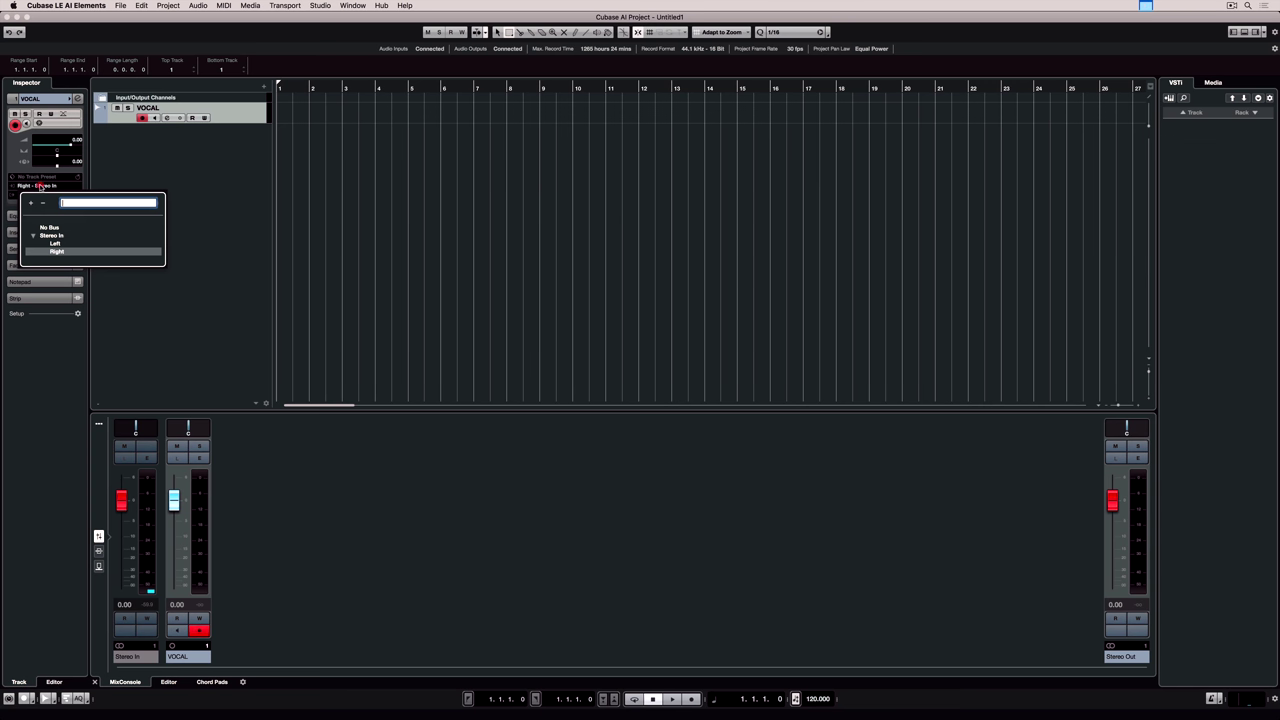
pyautogui.click(55, 244)
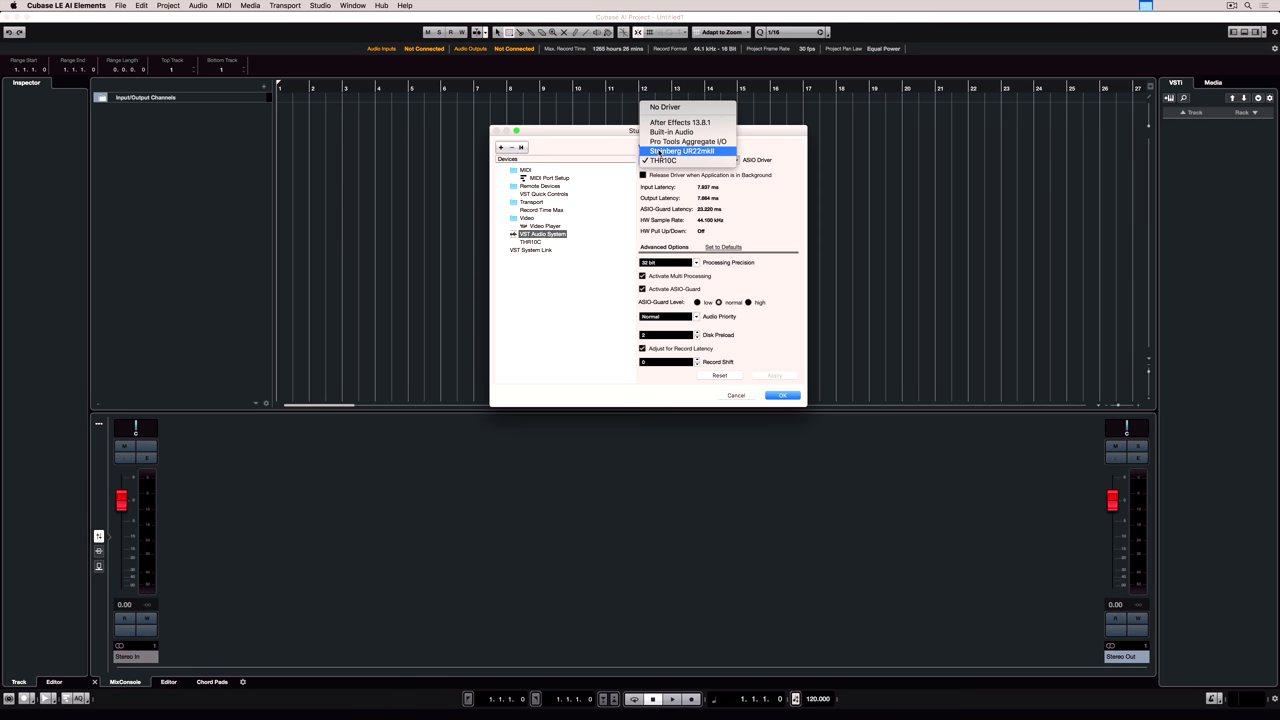
pyautogui.click(659, 151)
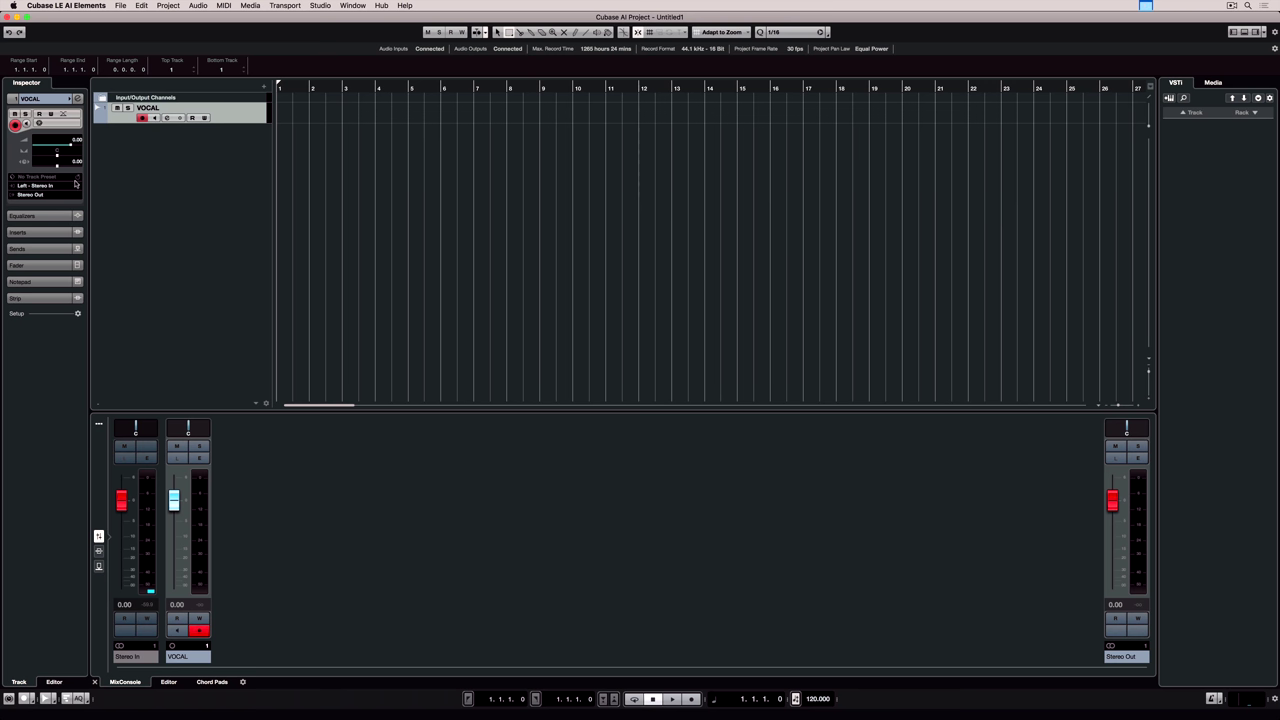
pyautogui.click(67, 185)
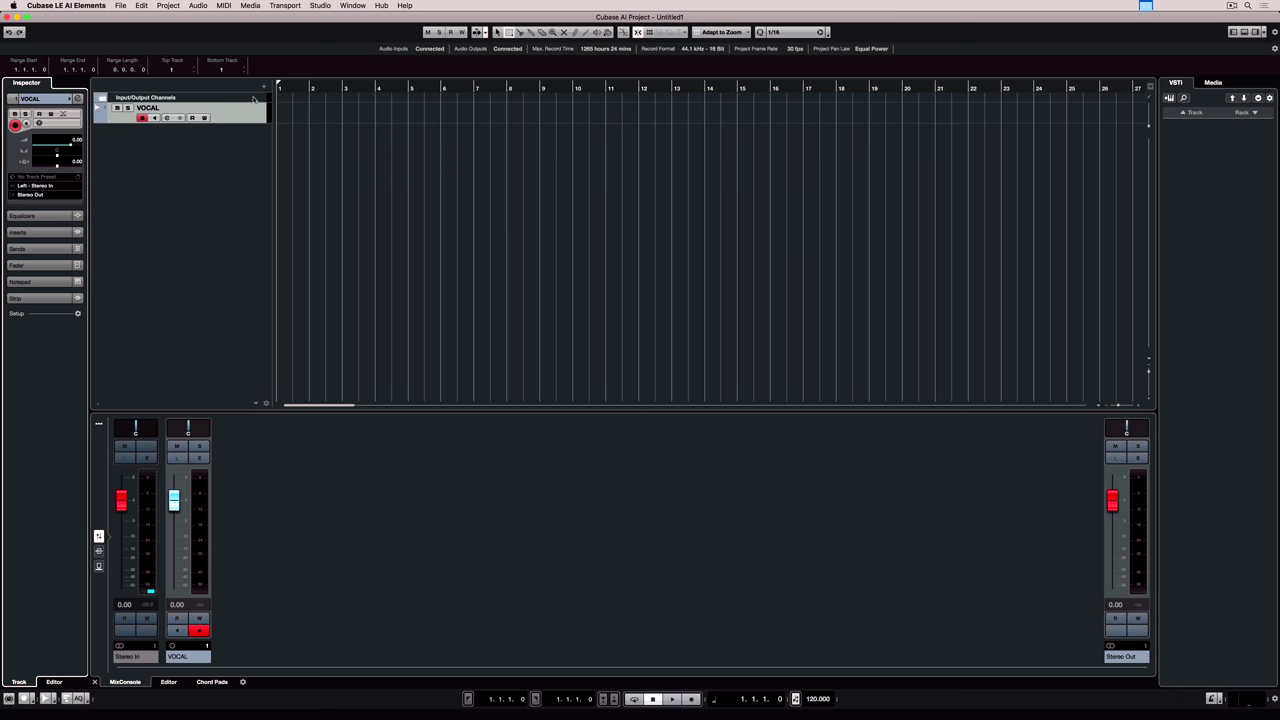
# Step: Add a MIDI track named MIDI, leaving its MIDI channel on 1
pyautogui.click(264, 88)
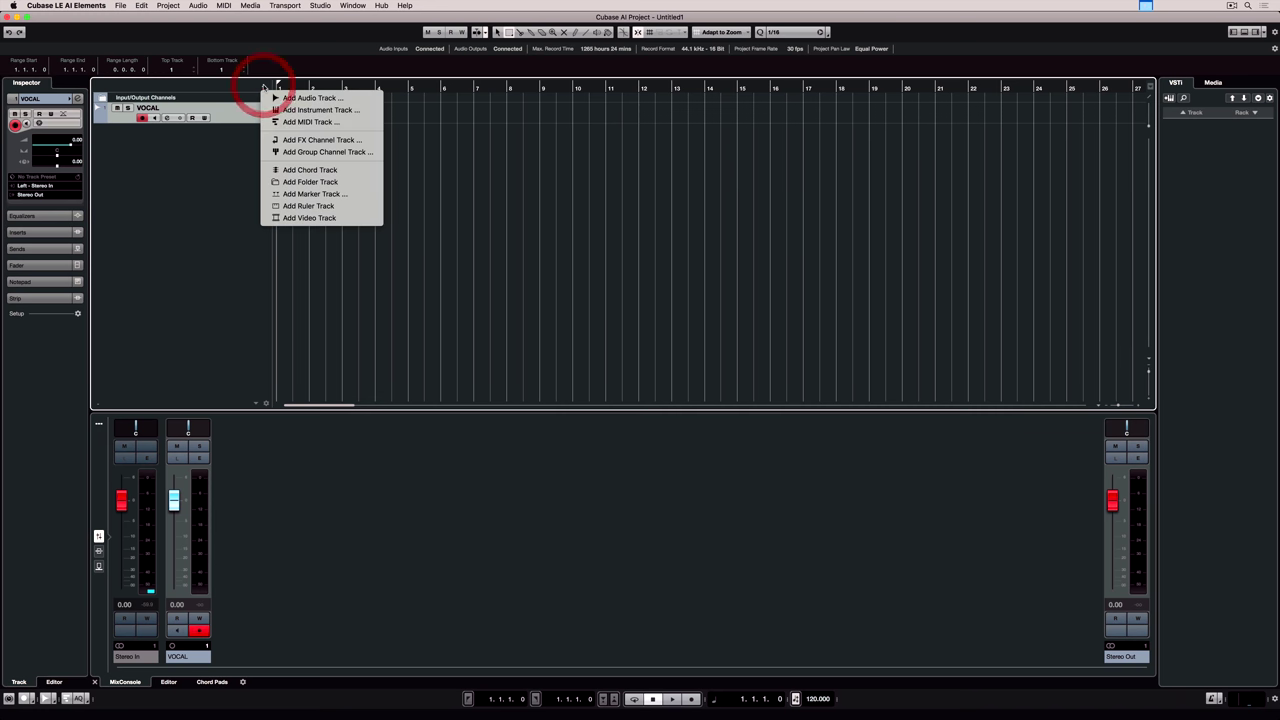
pyautogui.click(306, 121)
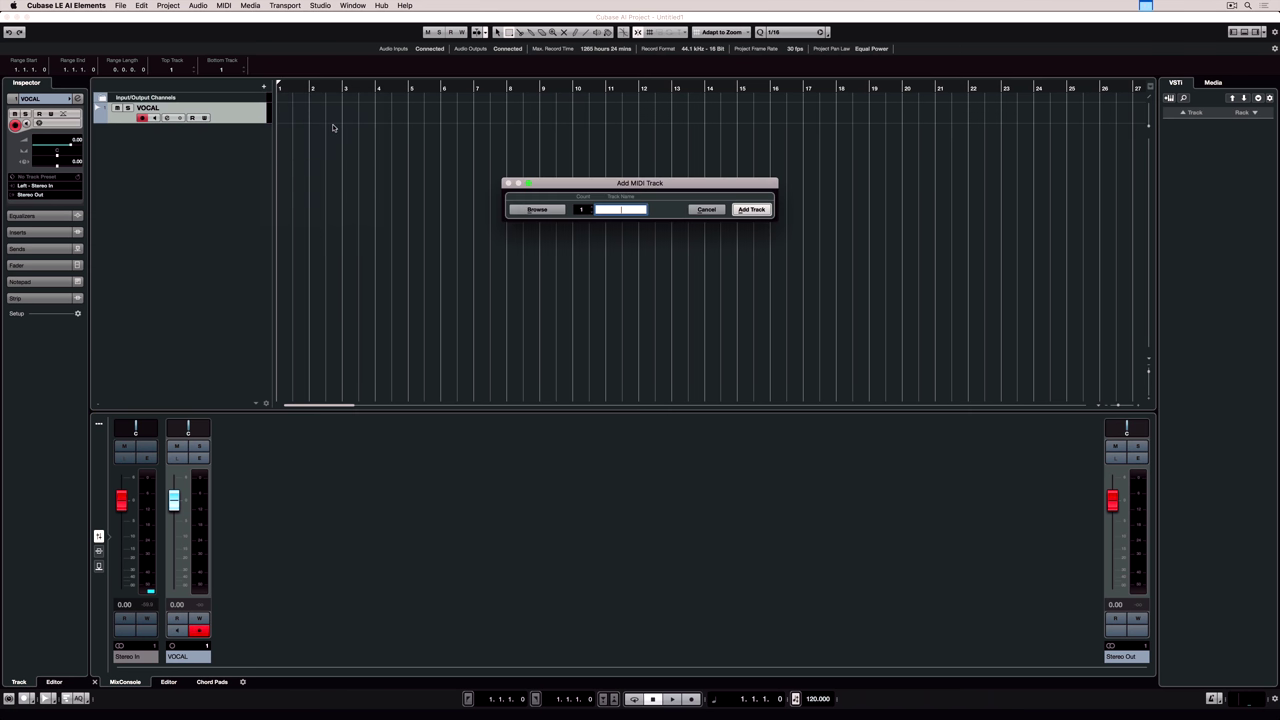
pyautogui.press('Return')
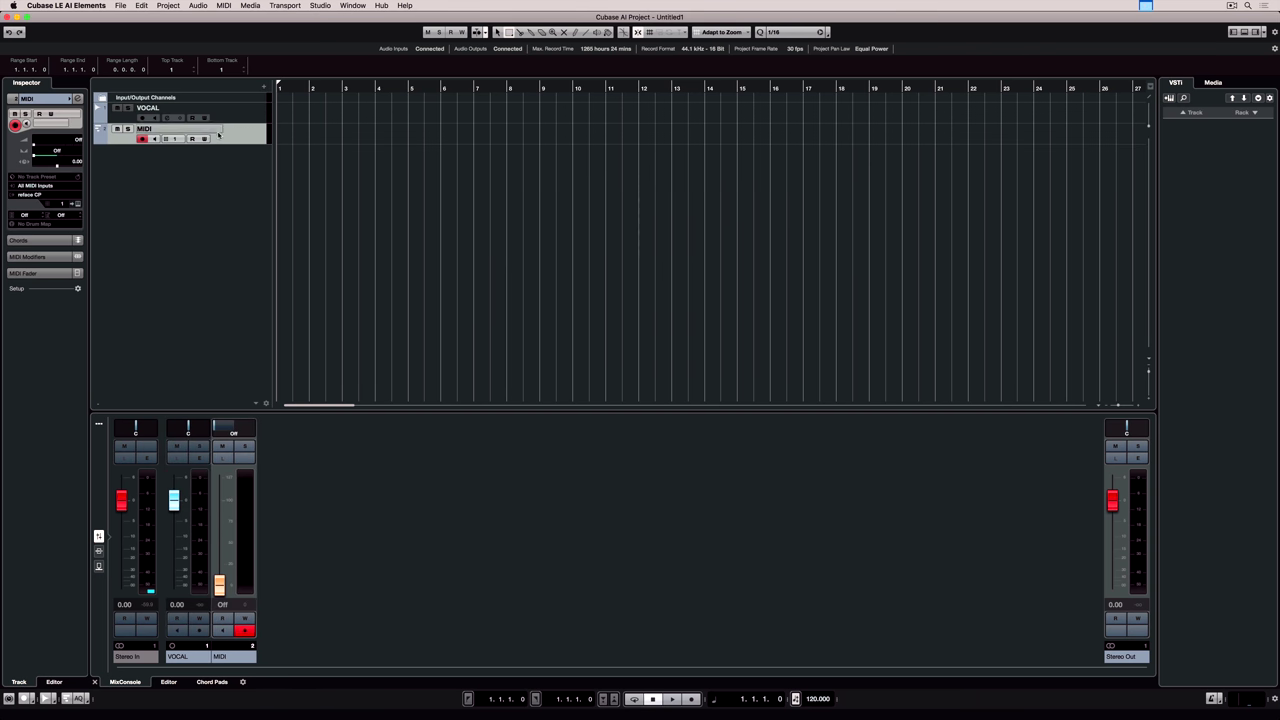
pyautogui.click(175, 138)
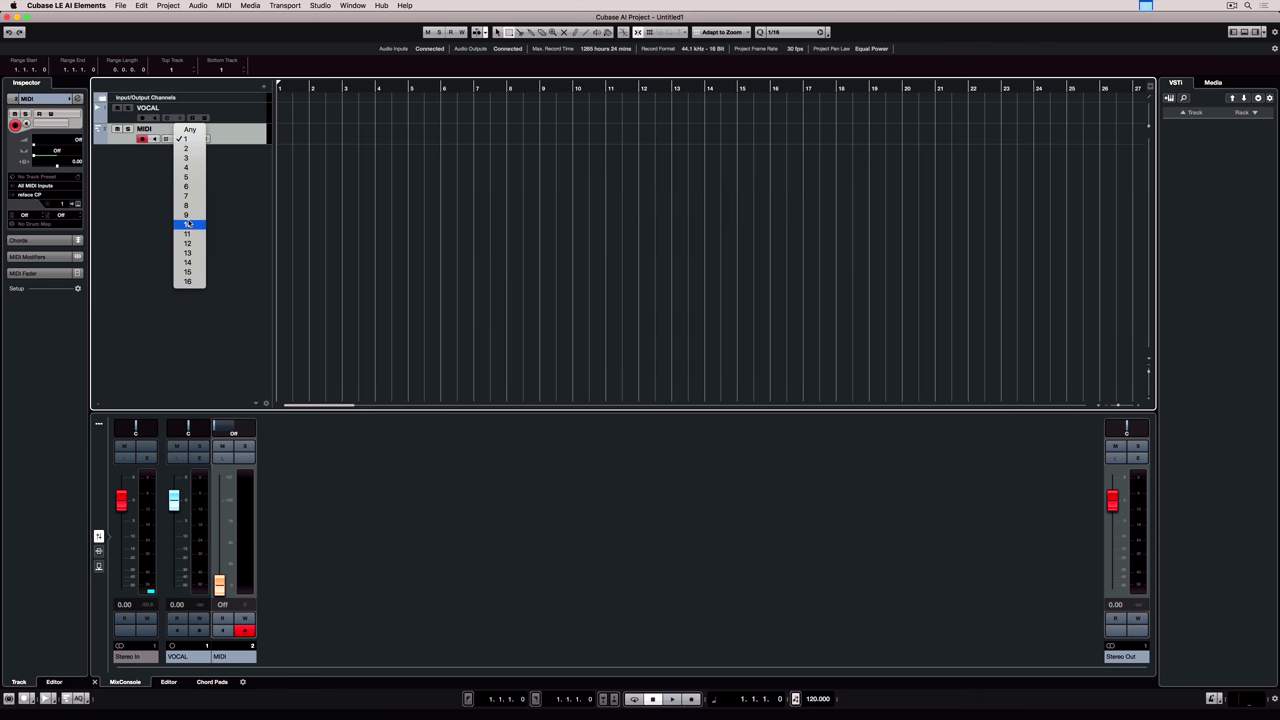
pyautogui.click(143, 167)
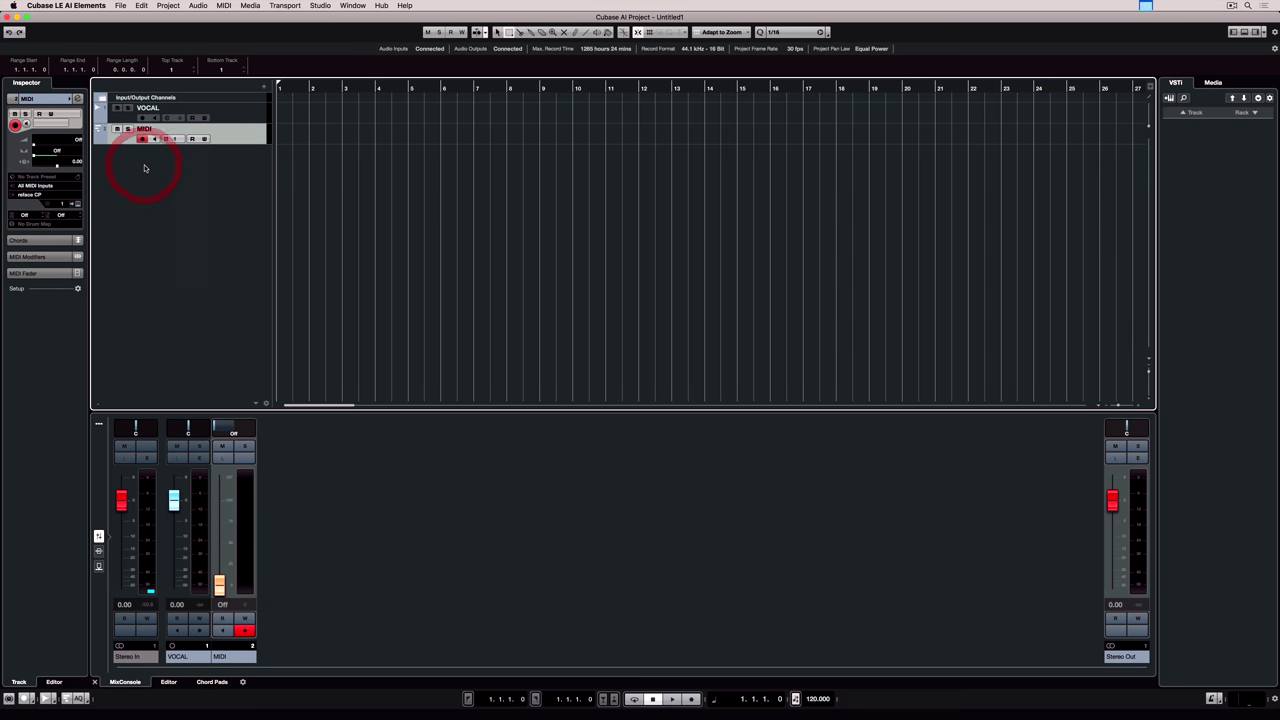
# Step: Set the MIDI track's input to reface CP and close the port list
pyautogui.click(40, 187)
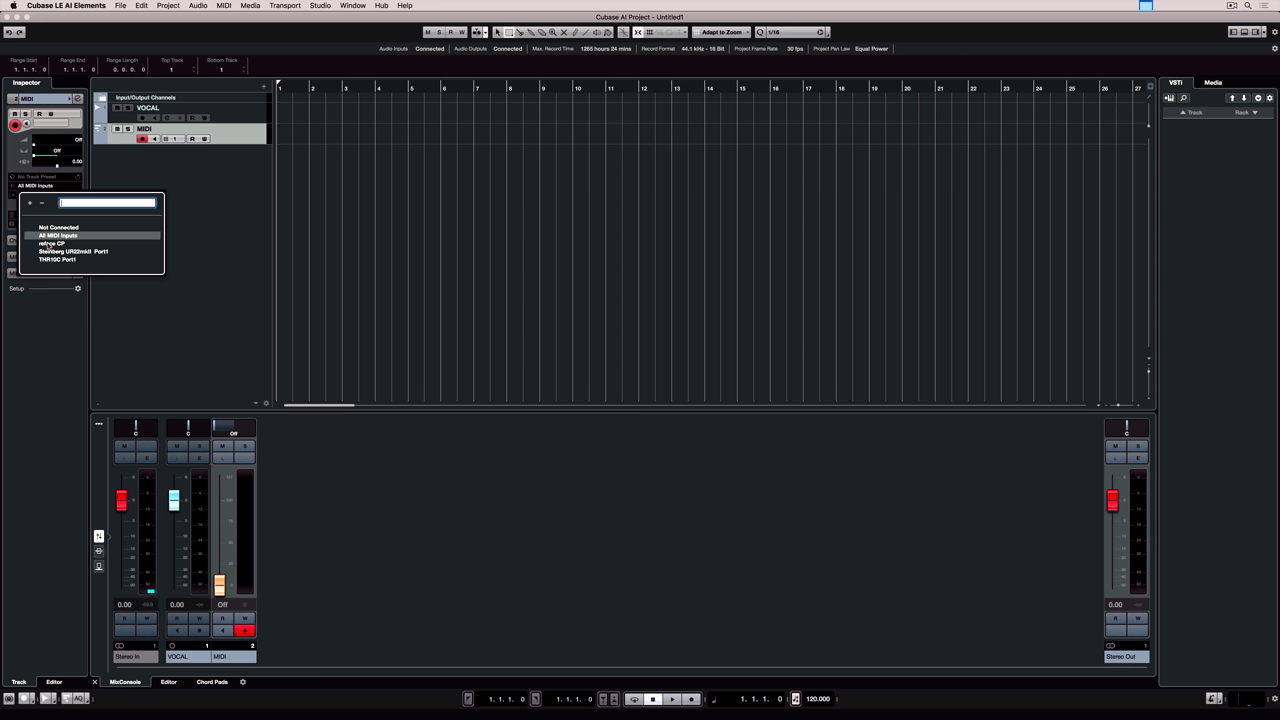
pyautogui.click(52, 244)
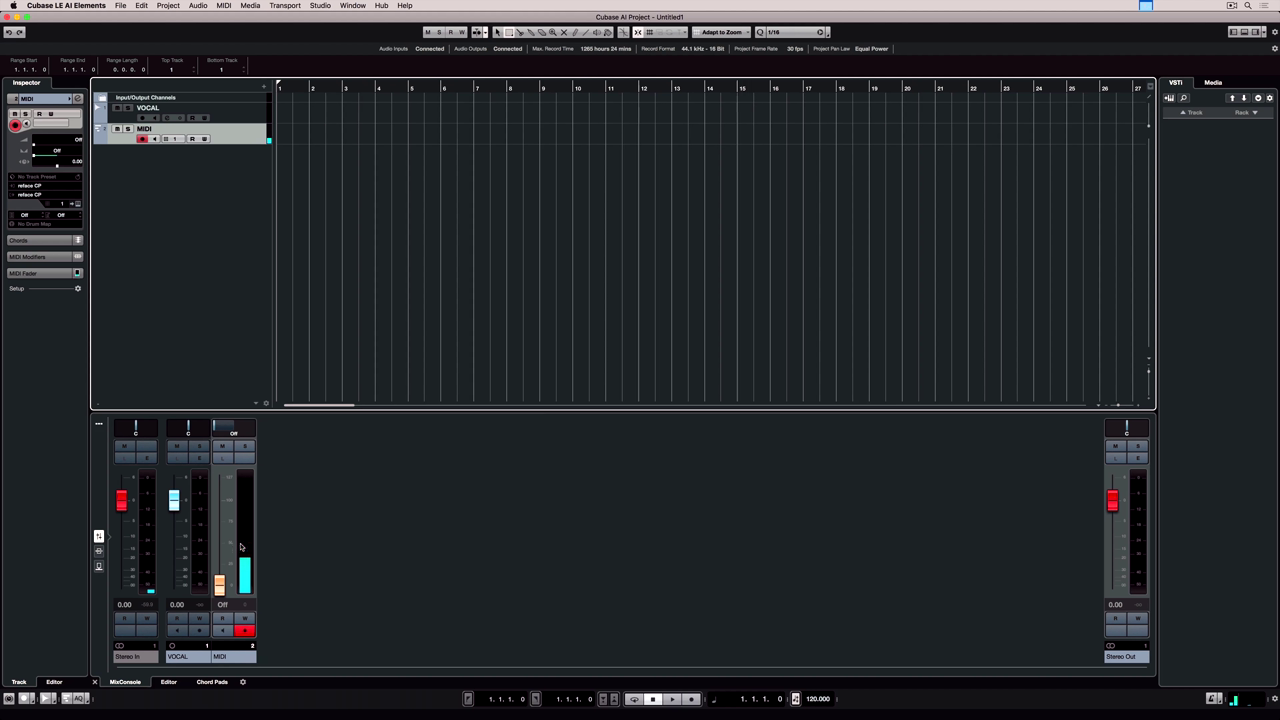
pyautogui.click(30, 193)
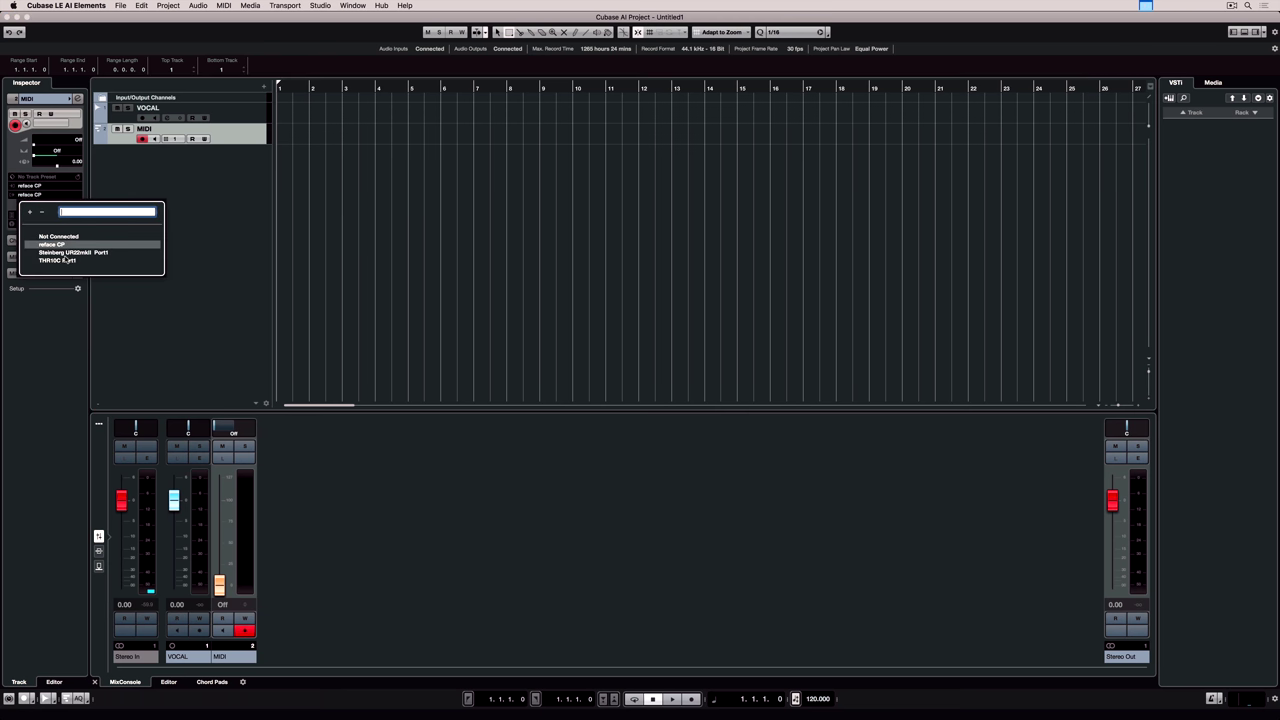
pyautogui.click(114, 164)
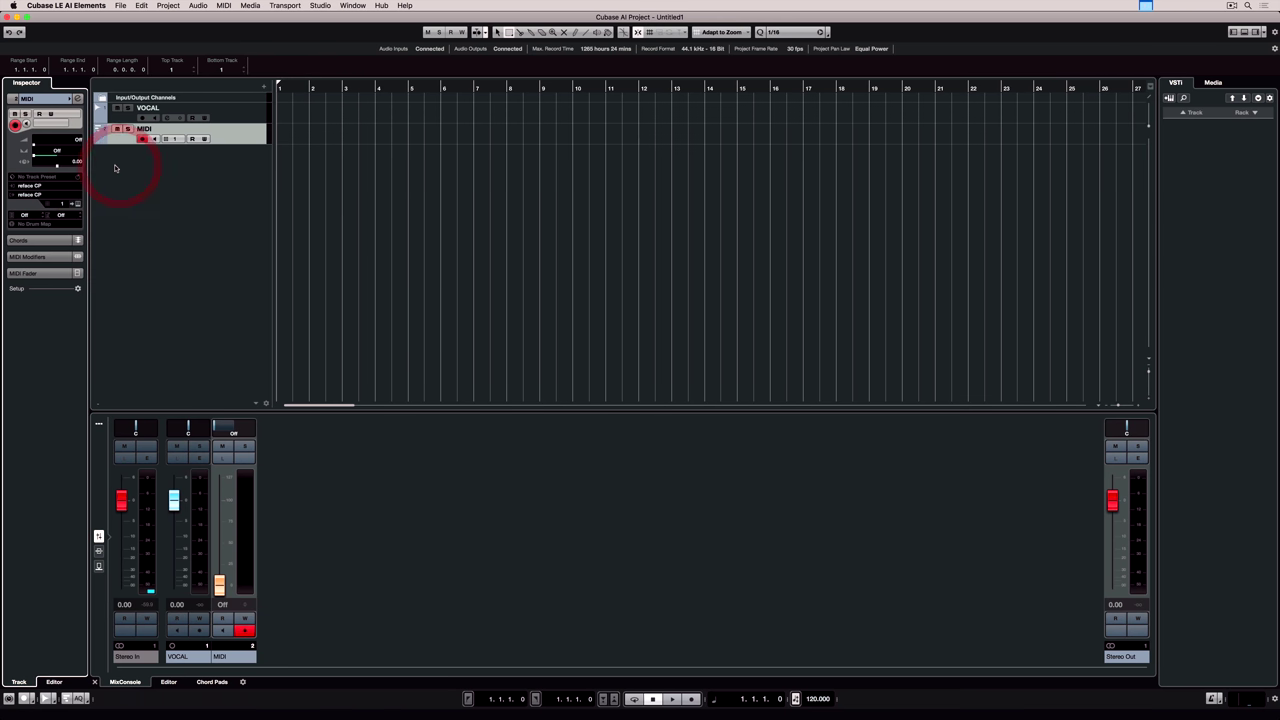
pyautogui.click(114, 168)
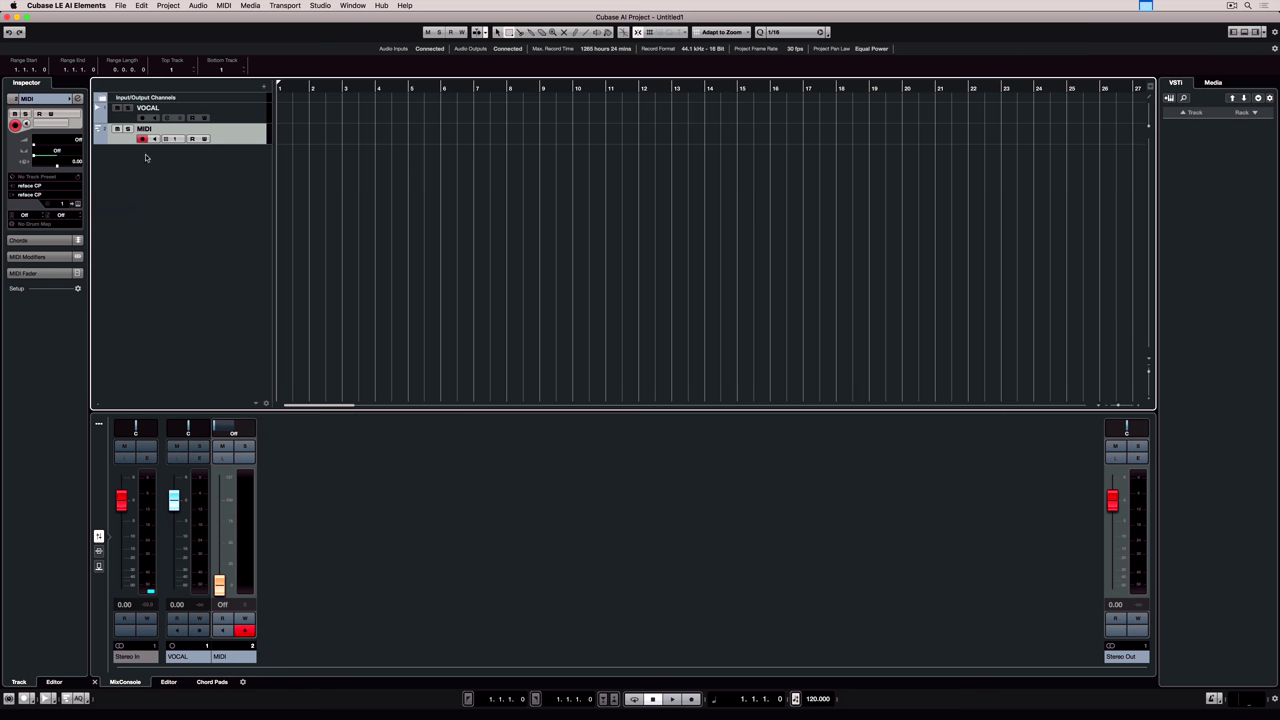
# Step: Add HALion Sonic SE from Steinberg > Synth to the VST instrument rack
pyautogui.click(264, 86)
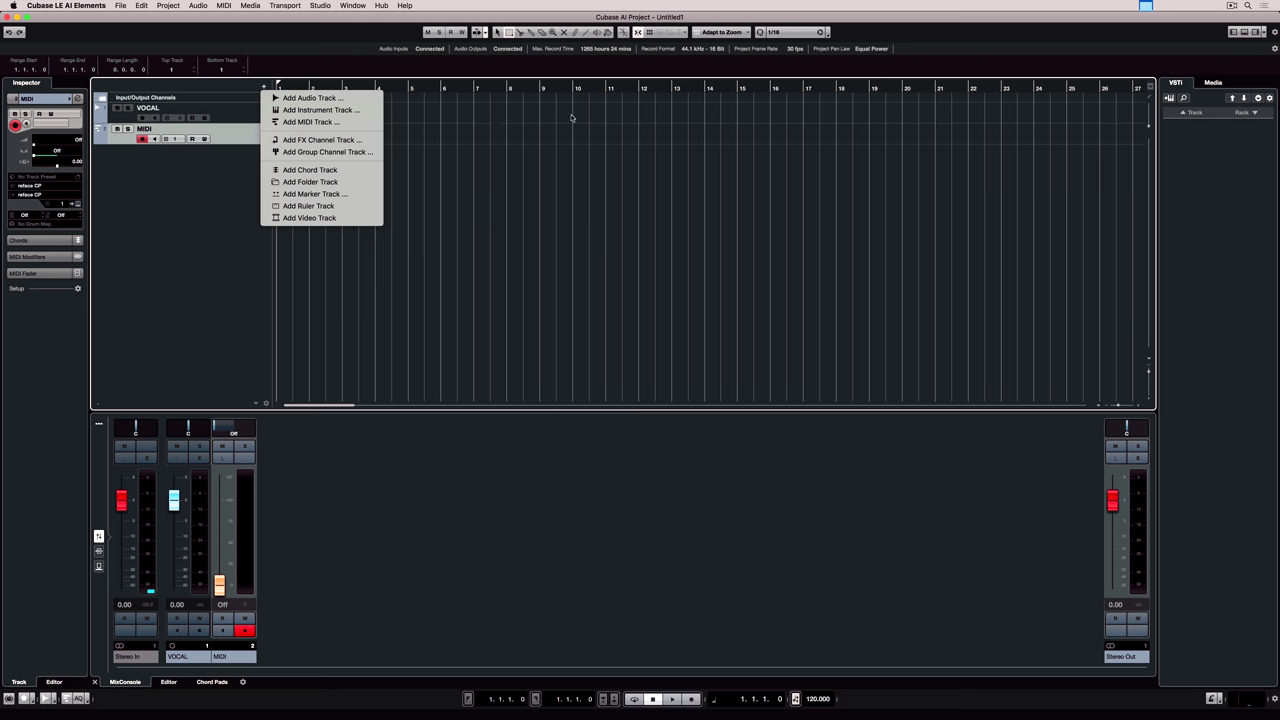
pyautogui.click(1185, 132)
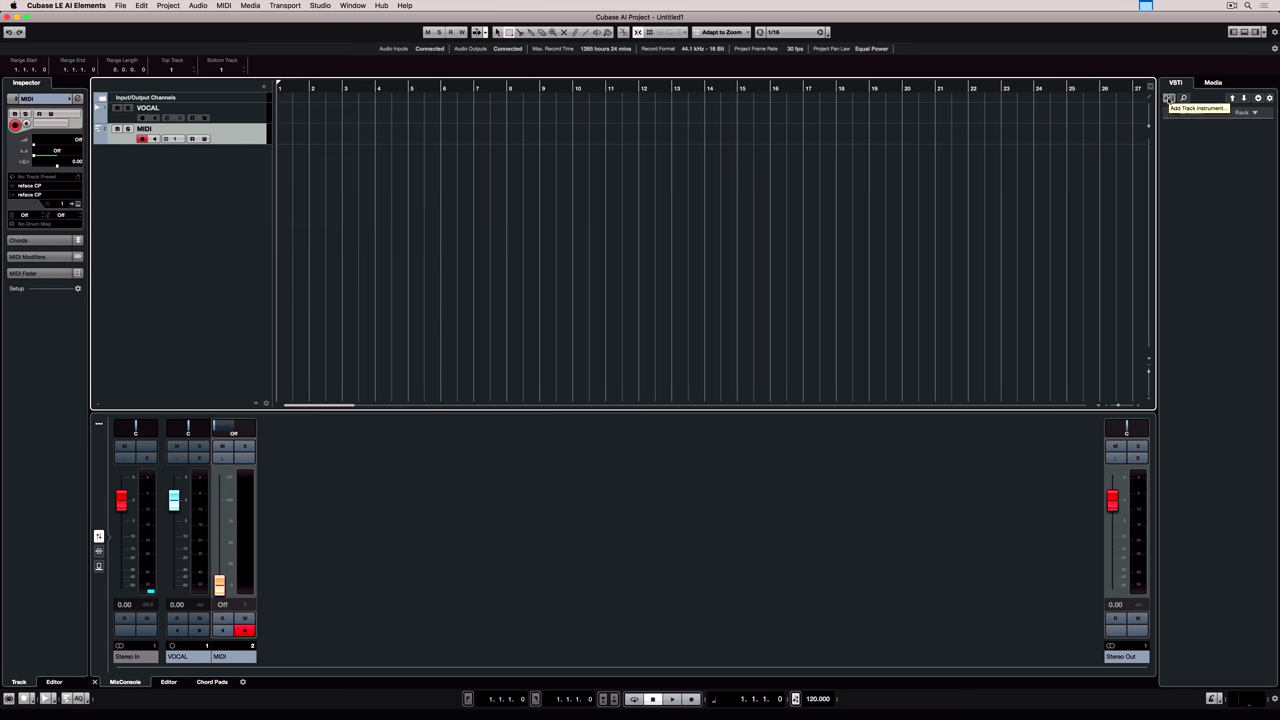
pyautogui.click(1252, 113)
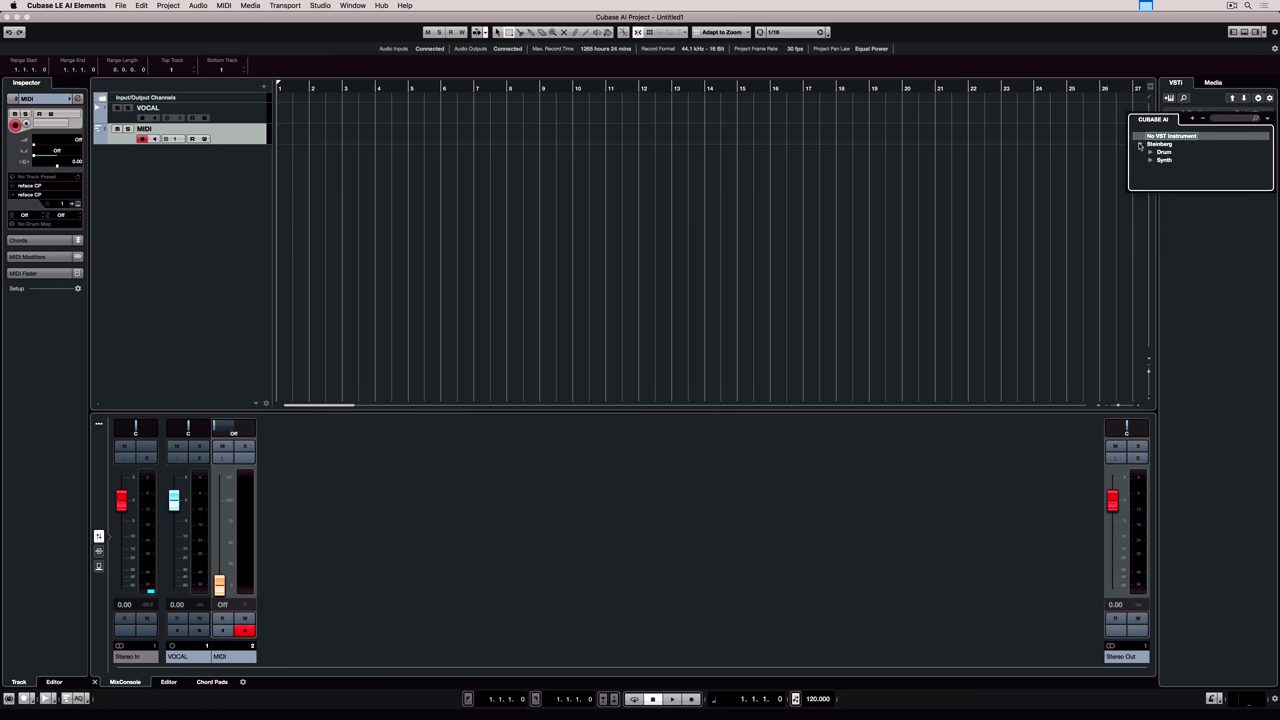
pyautogui.click(1141, 144)
pyautogui.click(1150, 160)
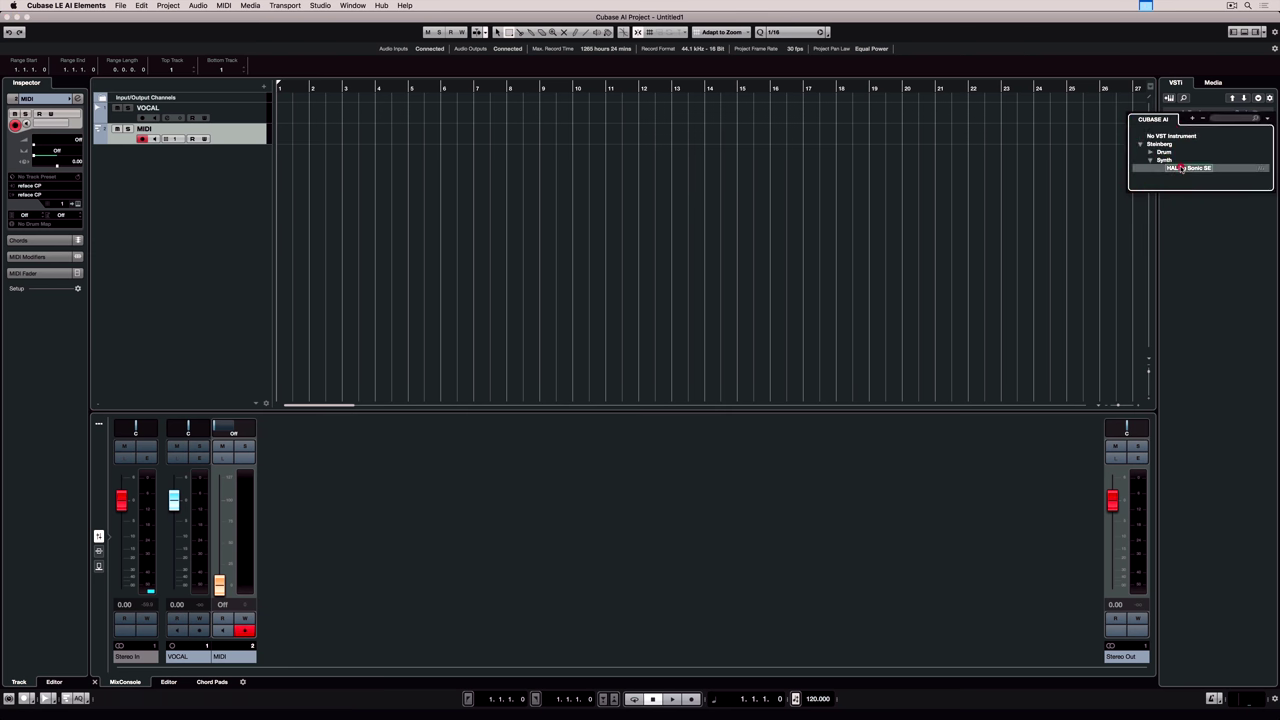
pyautogui.click(1178, 167)
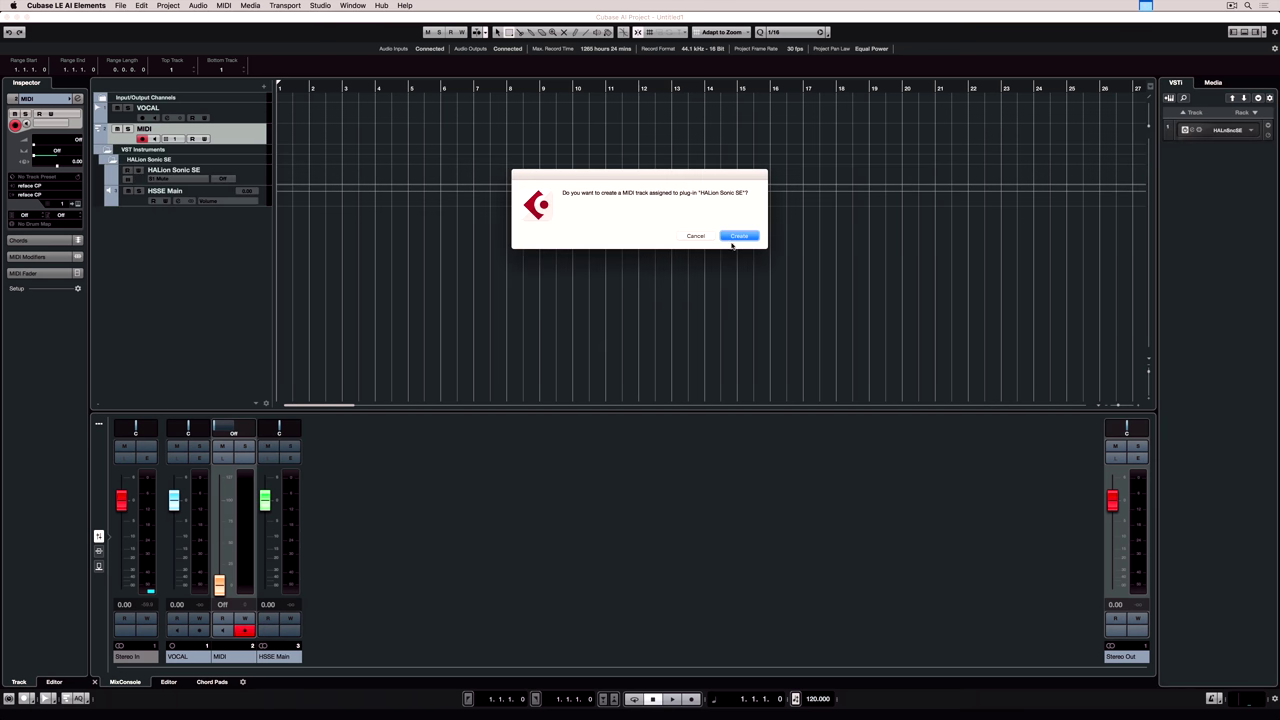
# Step: Create the HALion Sonic SE 01 MIDI track, load Sparrow Lead into slot 1, and check its MIDI routing
pyautogui.click(737, 236)
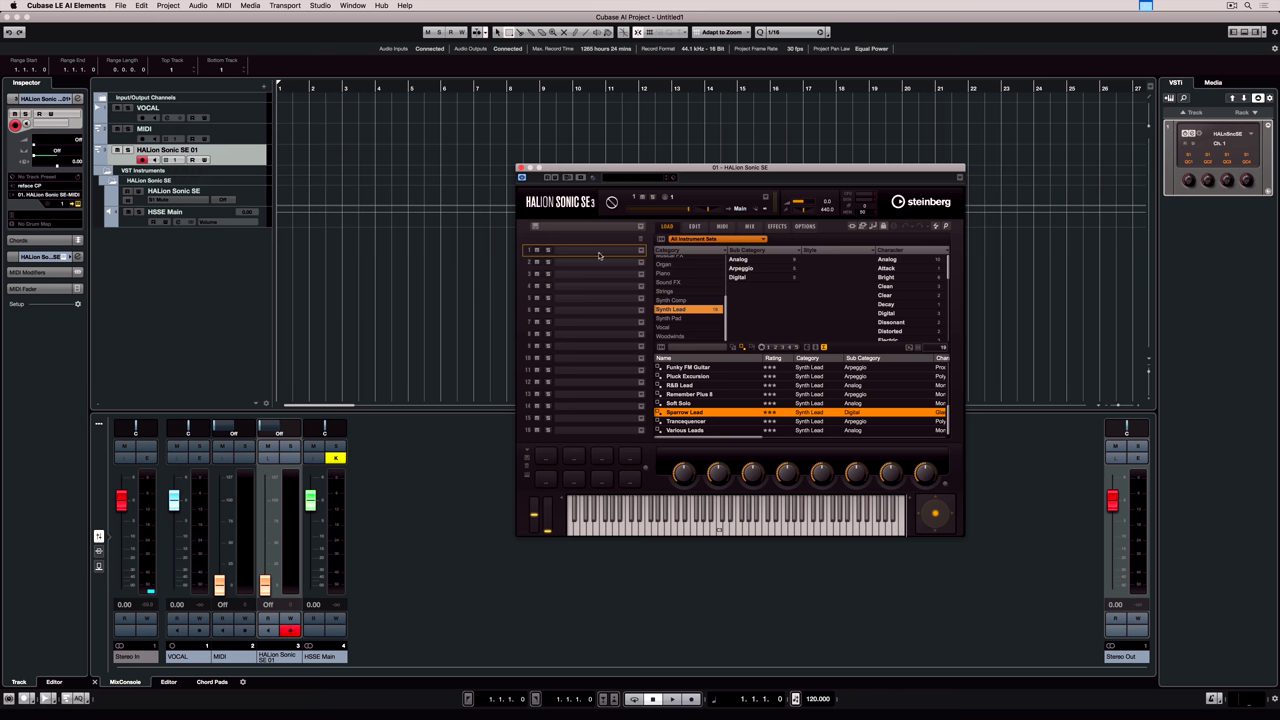
pyautogui.doubleClick(697, 413)
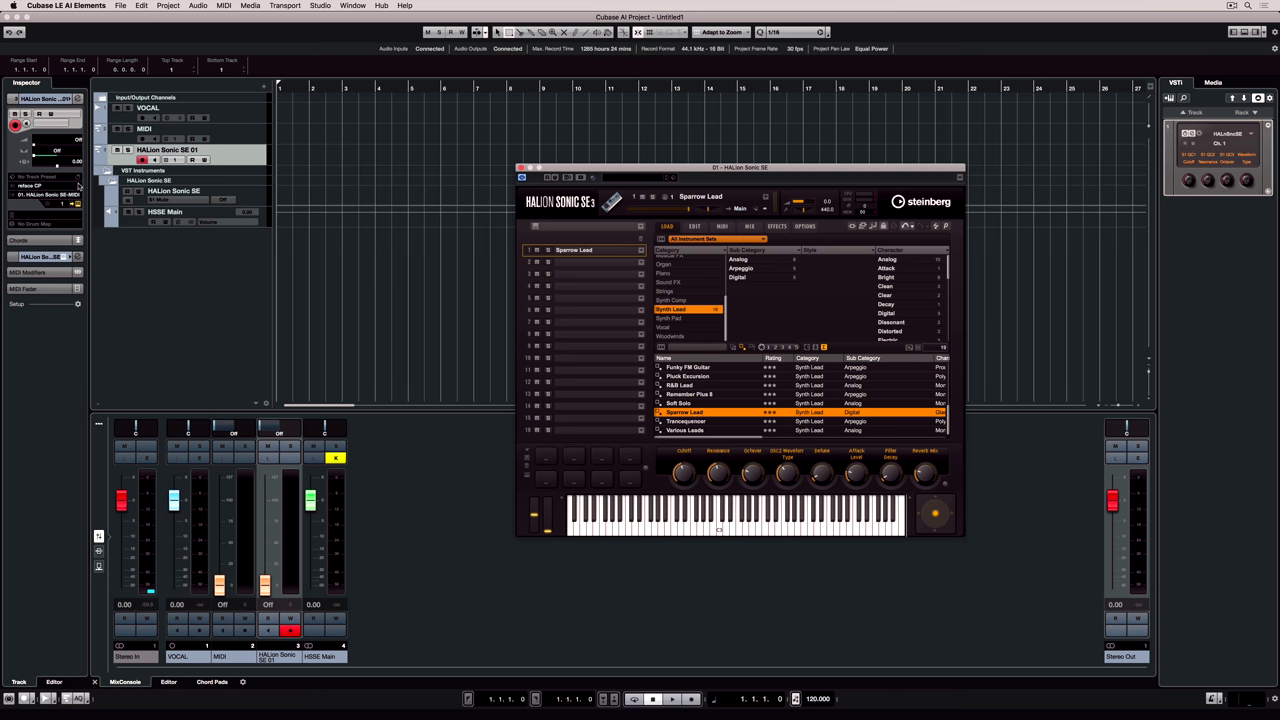
pyautogui.click(47, 195)
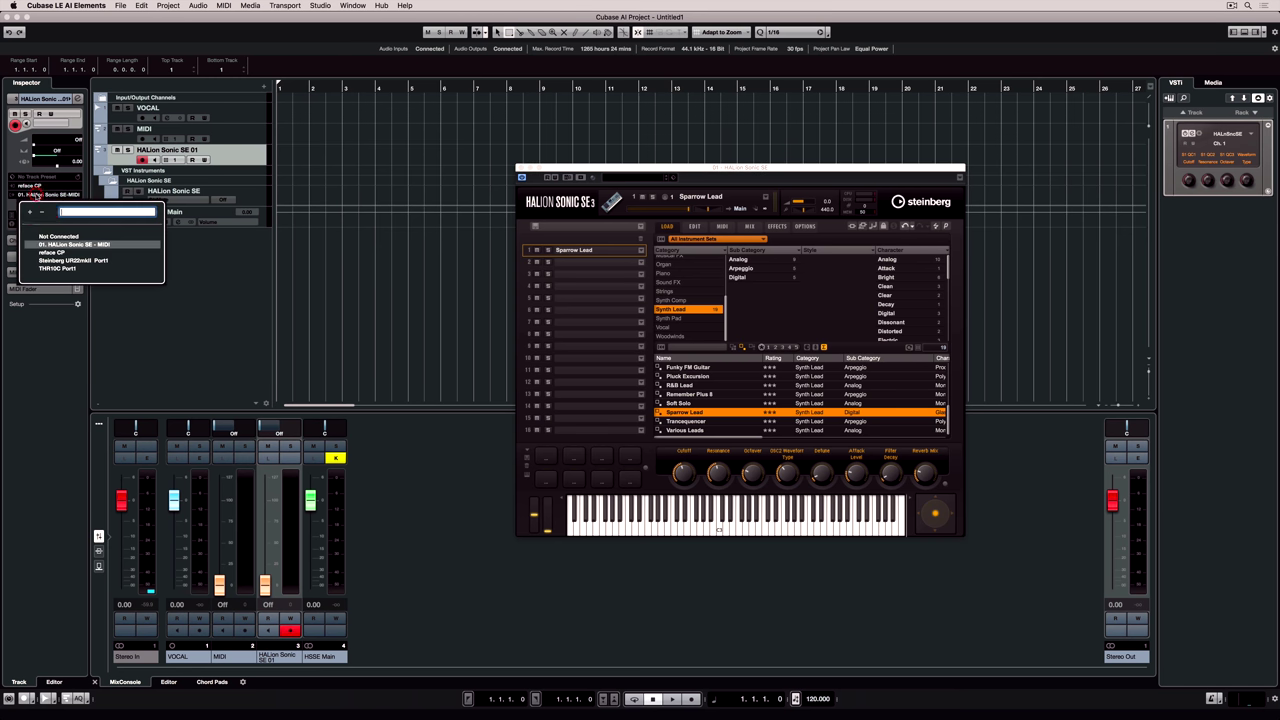
pyautogui.click(204, 277)
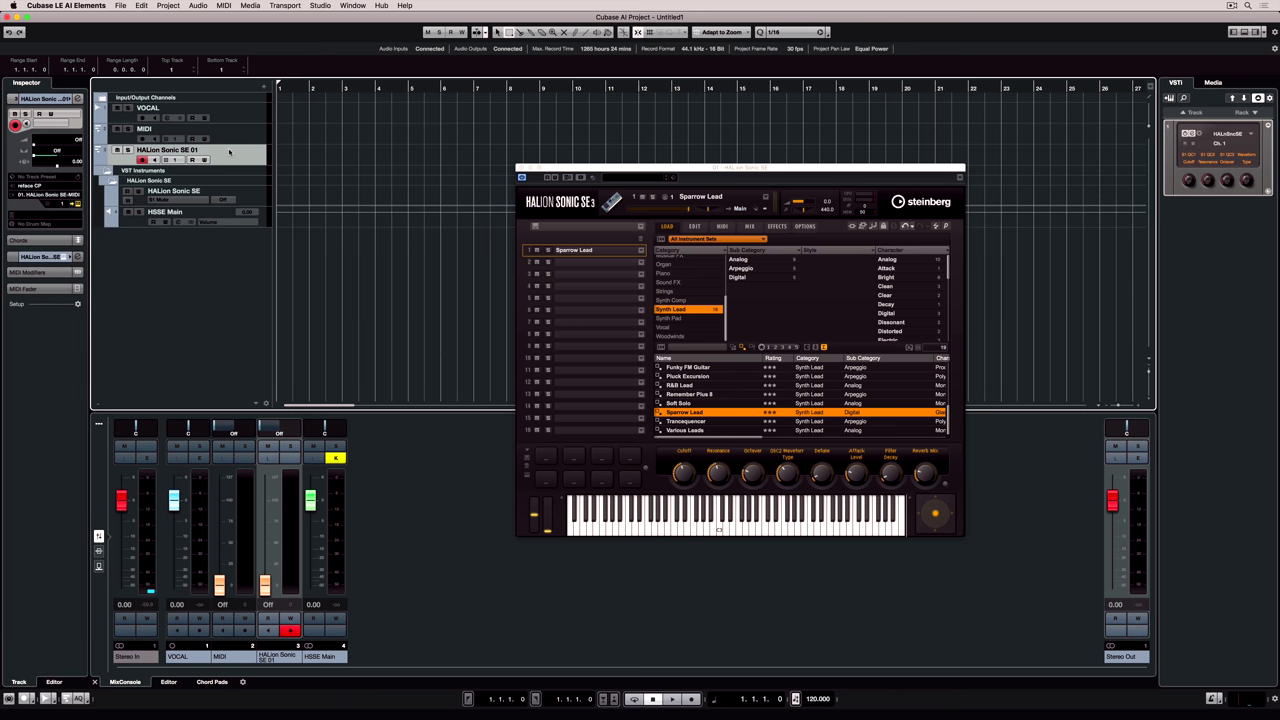
# Step: Add 15 MIDI tracks named HALion Sonic SE, starting at number 02
pyautogui.click(264, 87)
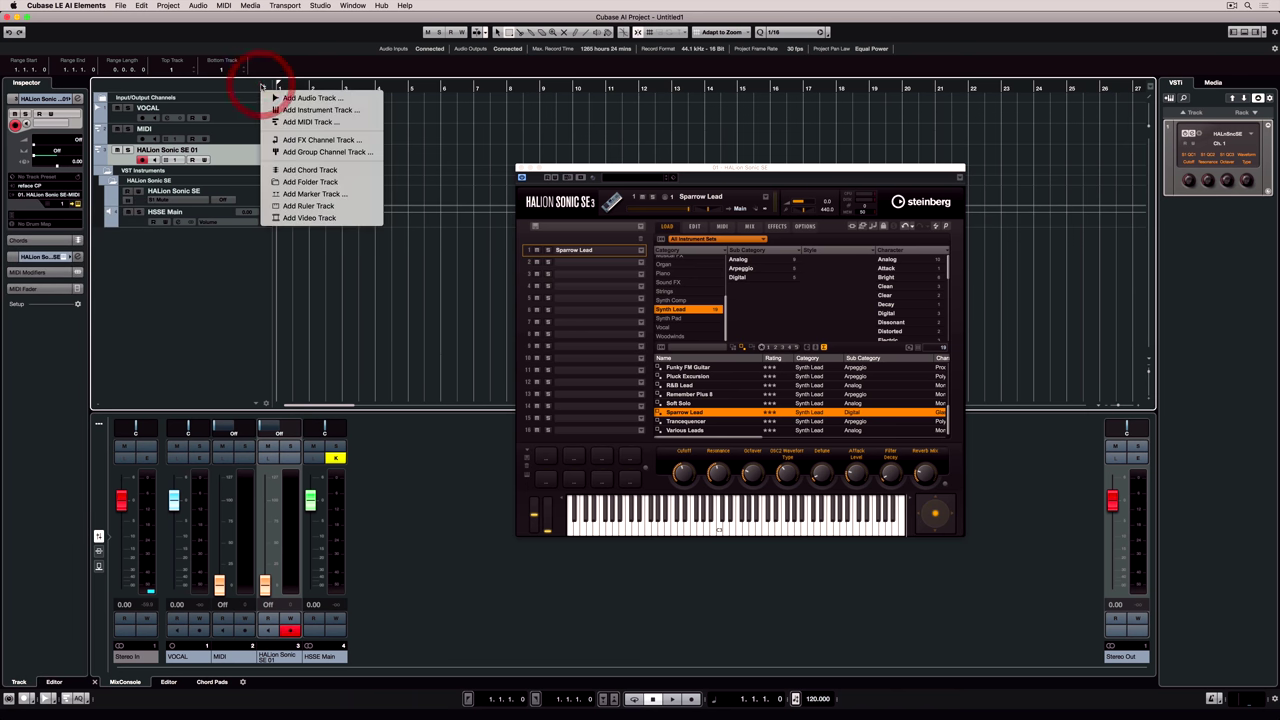
pyautogui.click(298, 121)
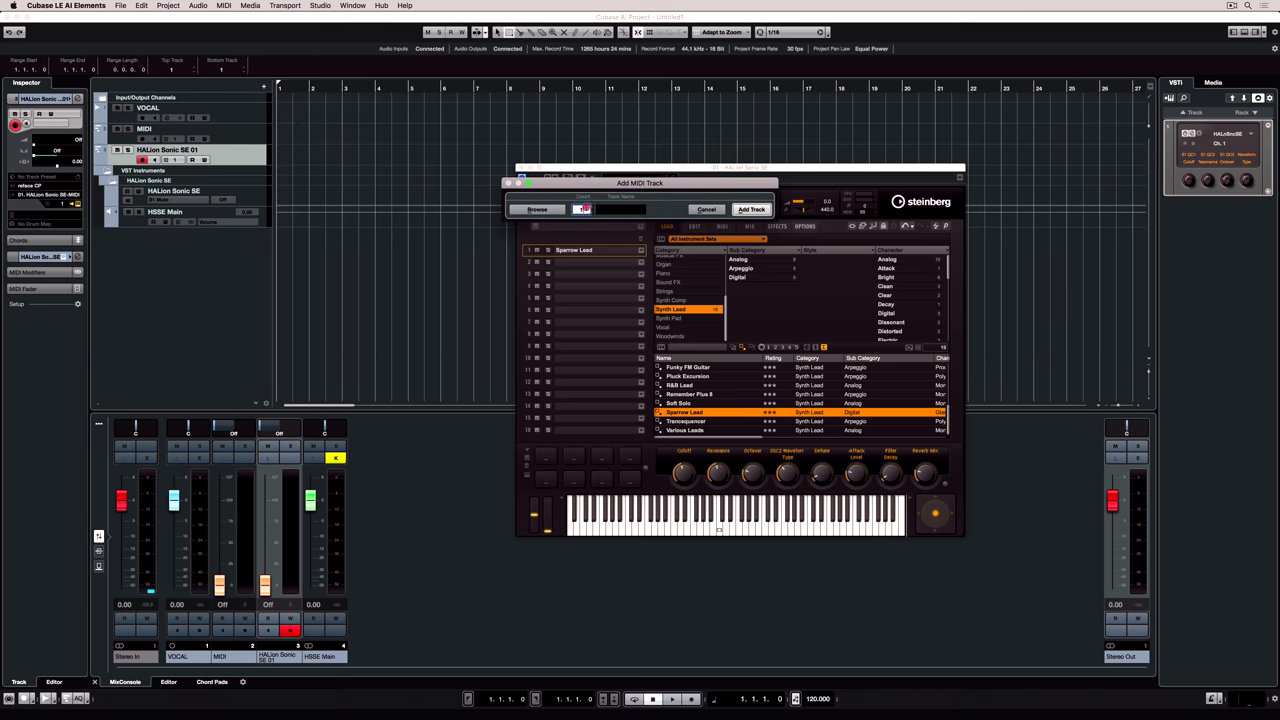
pyautogui.click(584, 209)
pyautogui.write('5')
pyautogui.click(620, 210)
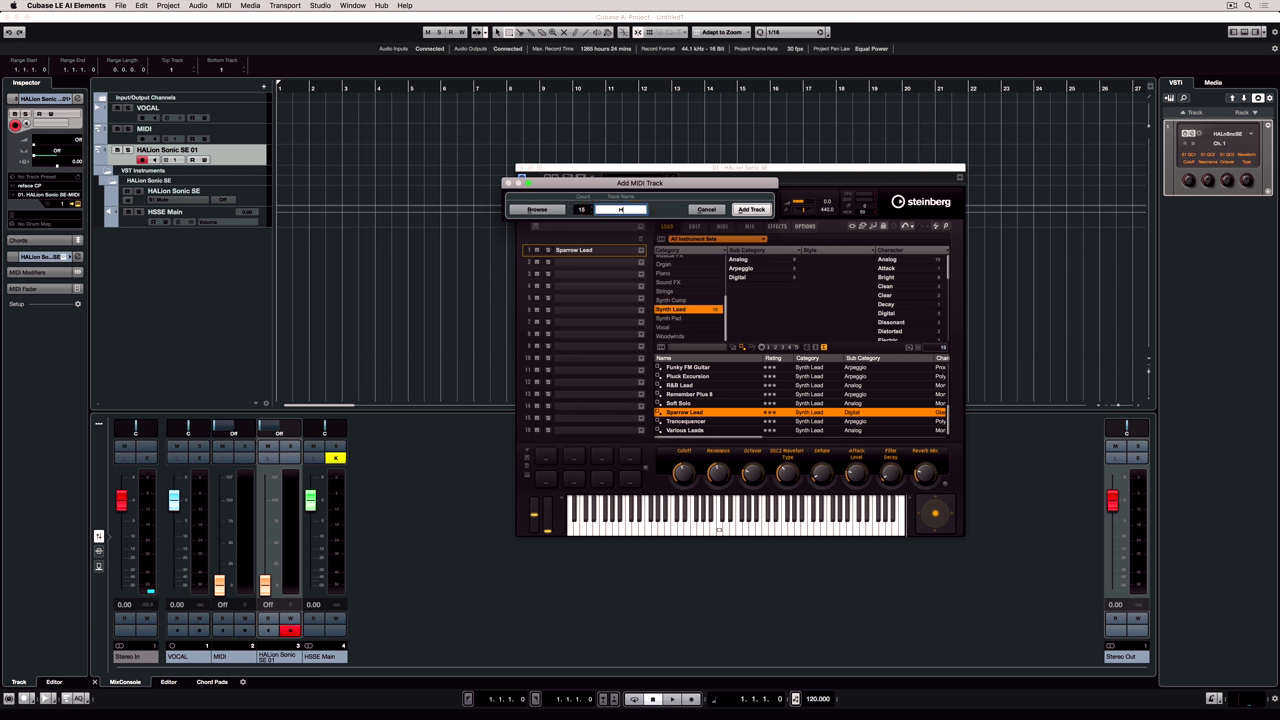
pyautogui.write('HALion Sonic SE 02')
pyautogui.press('Return')
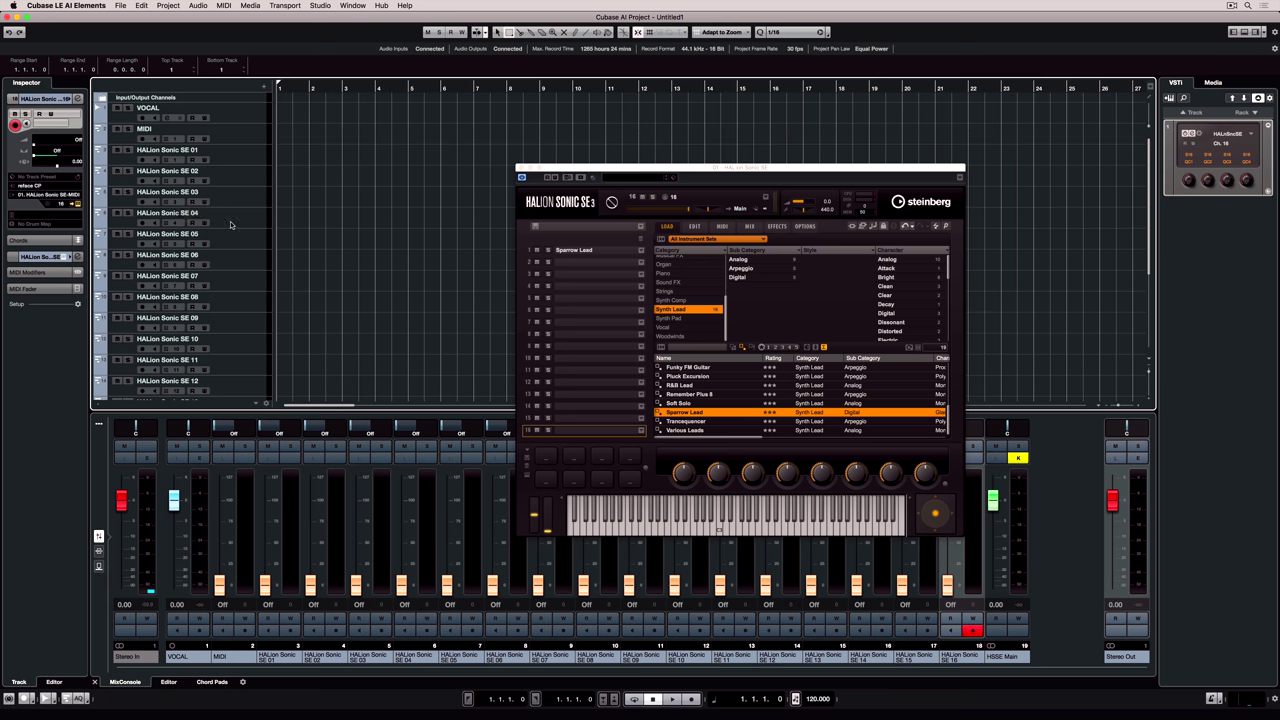
# Step: Load [GM 083] Lead 3 (Calliope) into HALion slot 4 and record-arm track HALion Sonic SE 04
pyautogui.click(581, 288)
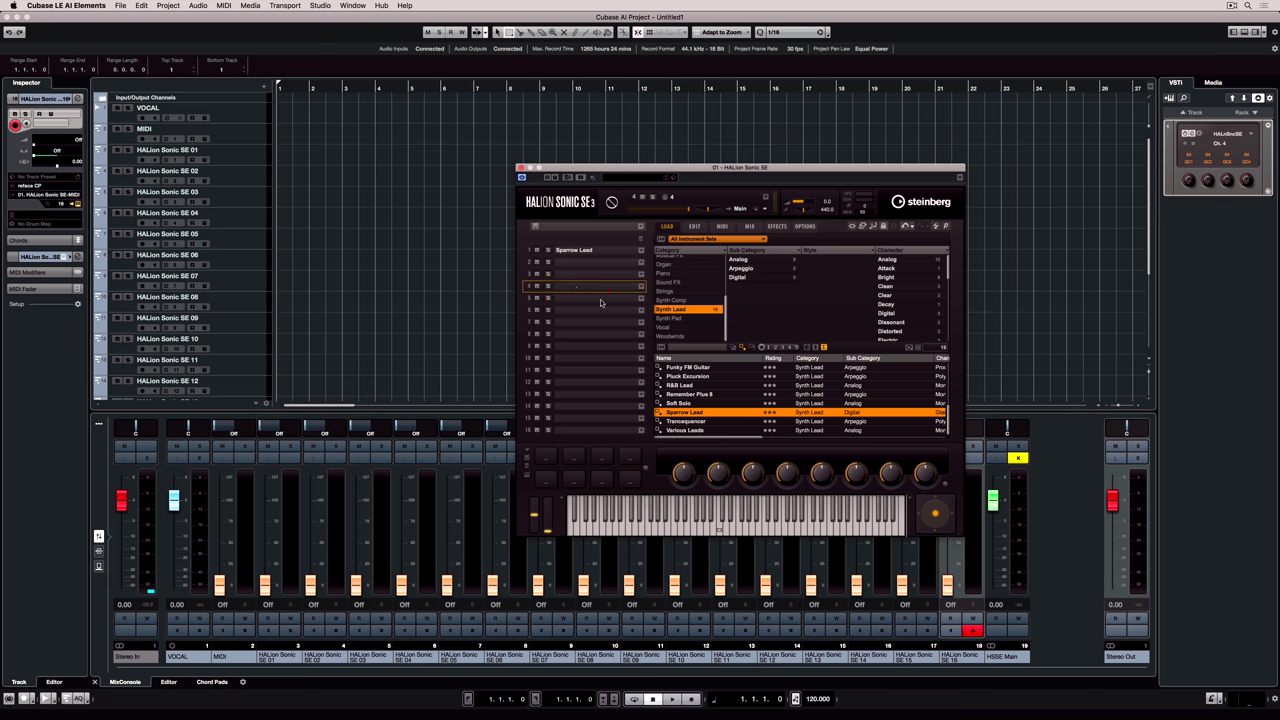
pyautogui.scroll(-1, 686, 400)
pyautogui.scroll(-5, 686, 400)
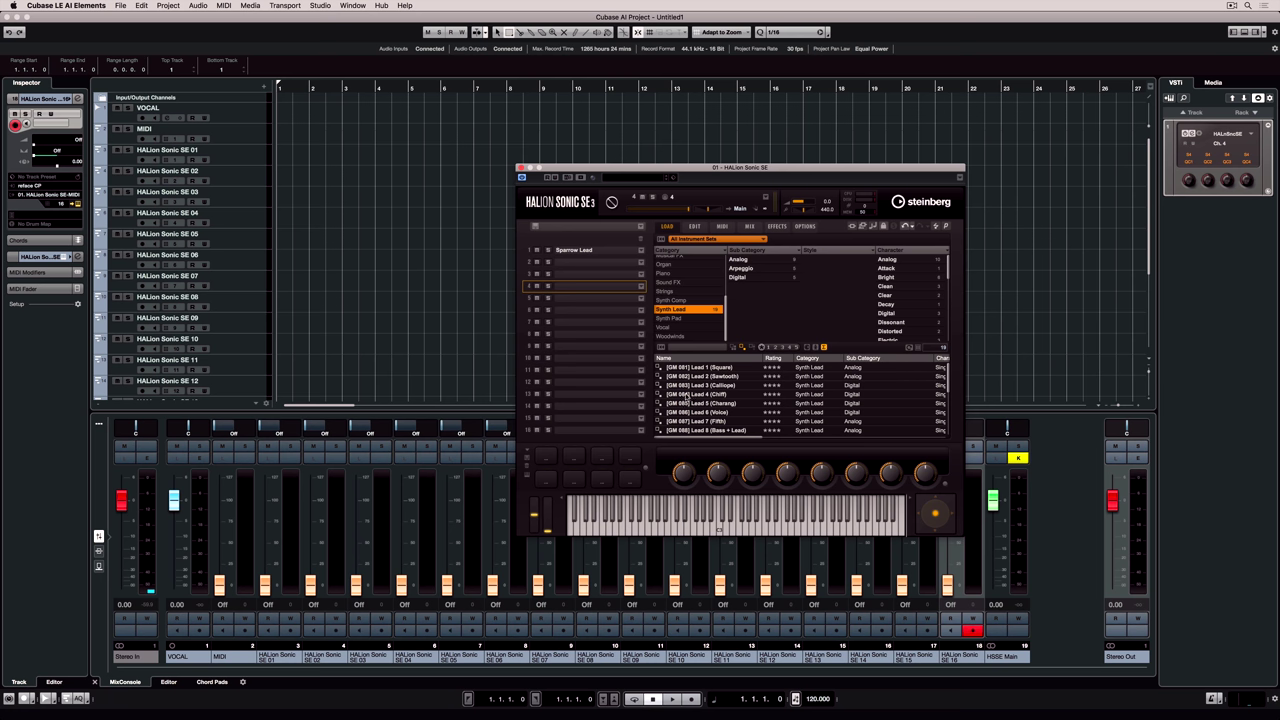
pyautogui.doubleClick(694, 385)
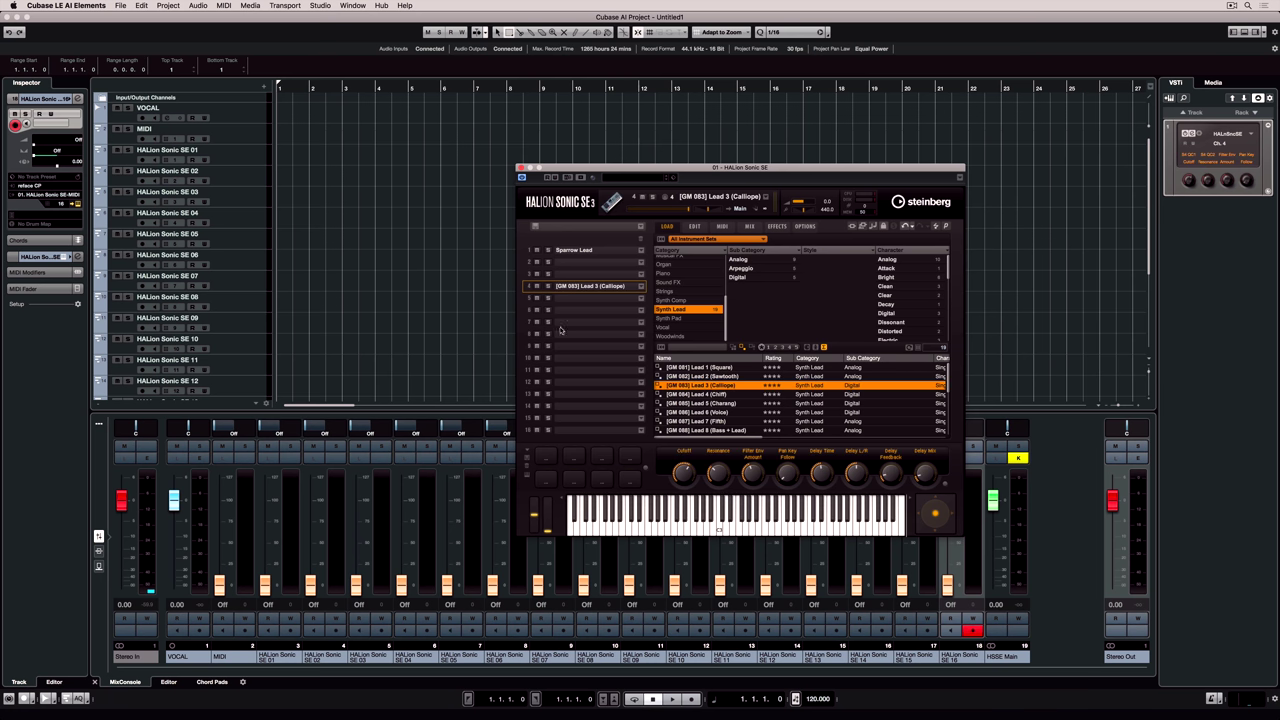
pyautogui.click(255, 220)
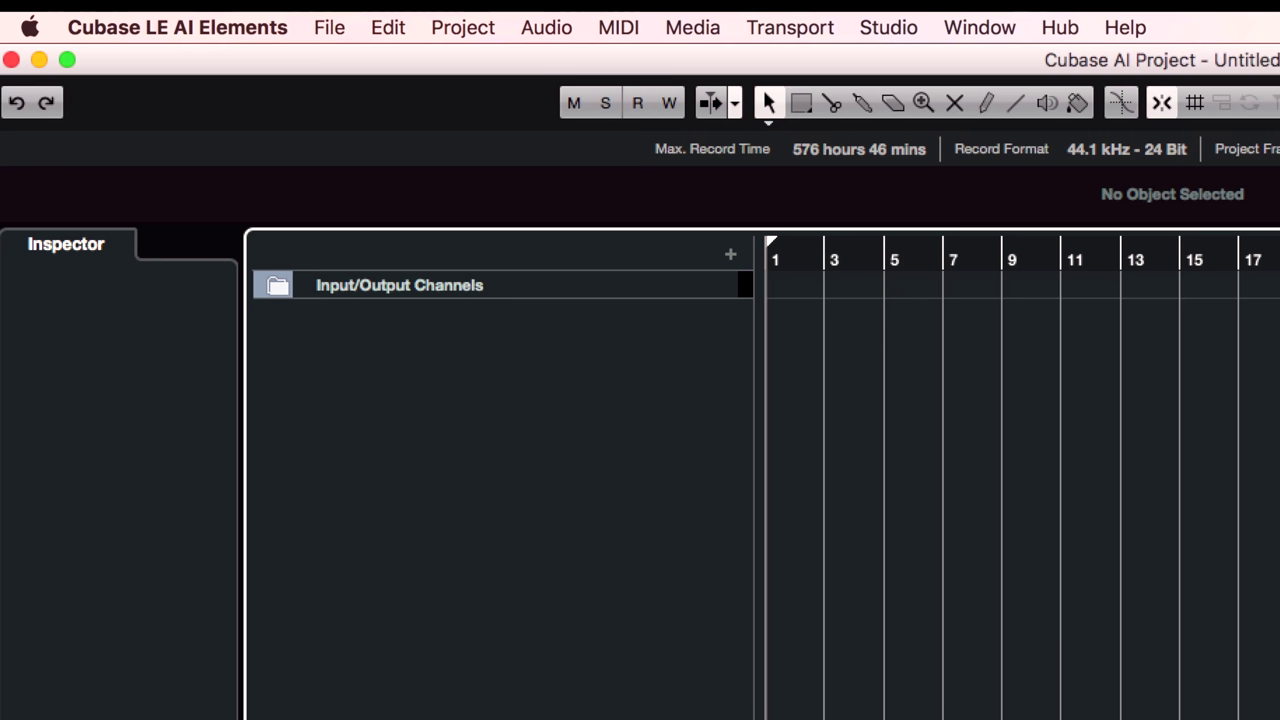
# Step: In Studio Setup's VST Quick Controls page, enable Learn to assign controllers from the USB Trigger Finger
pyautogui.click(900, 28)
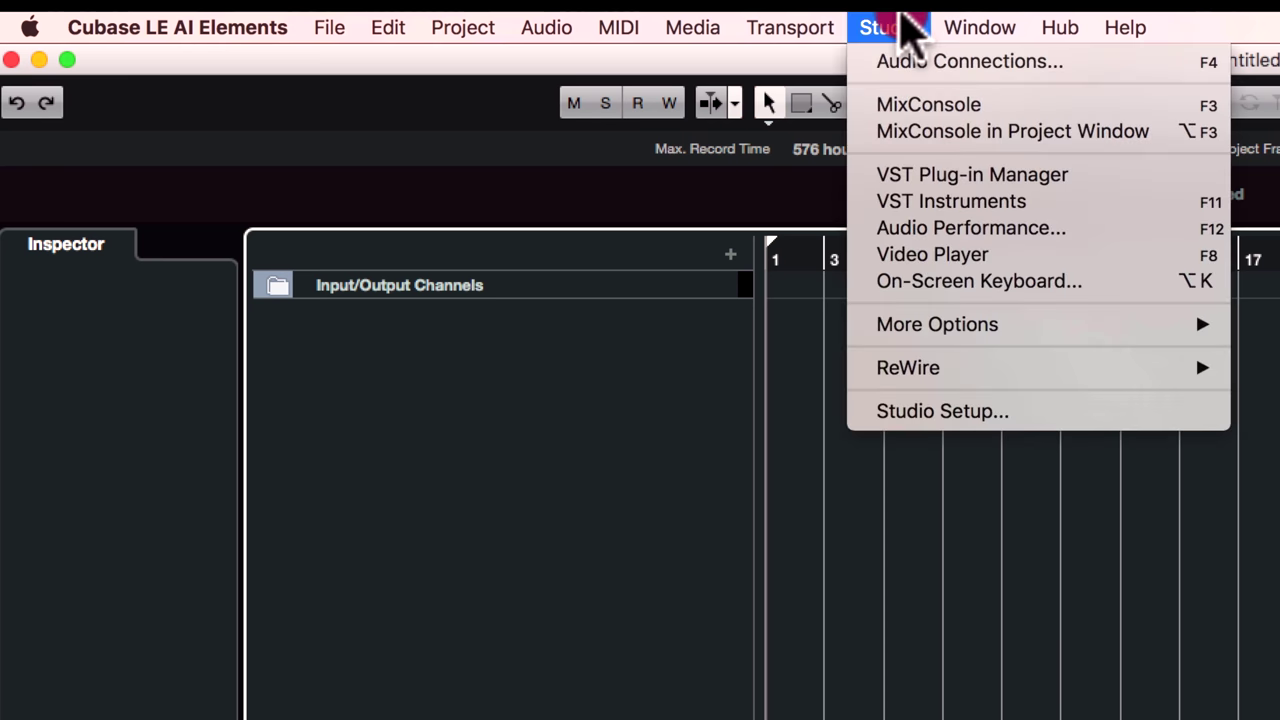
pyautogui.click(980, 411)
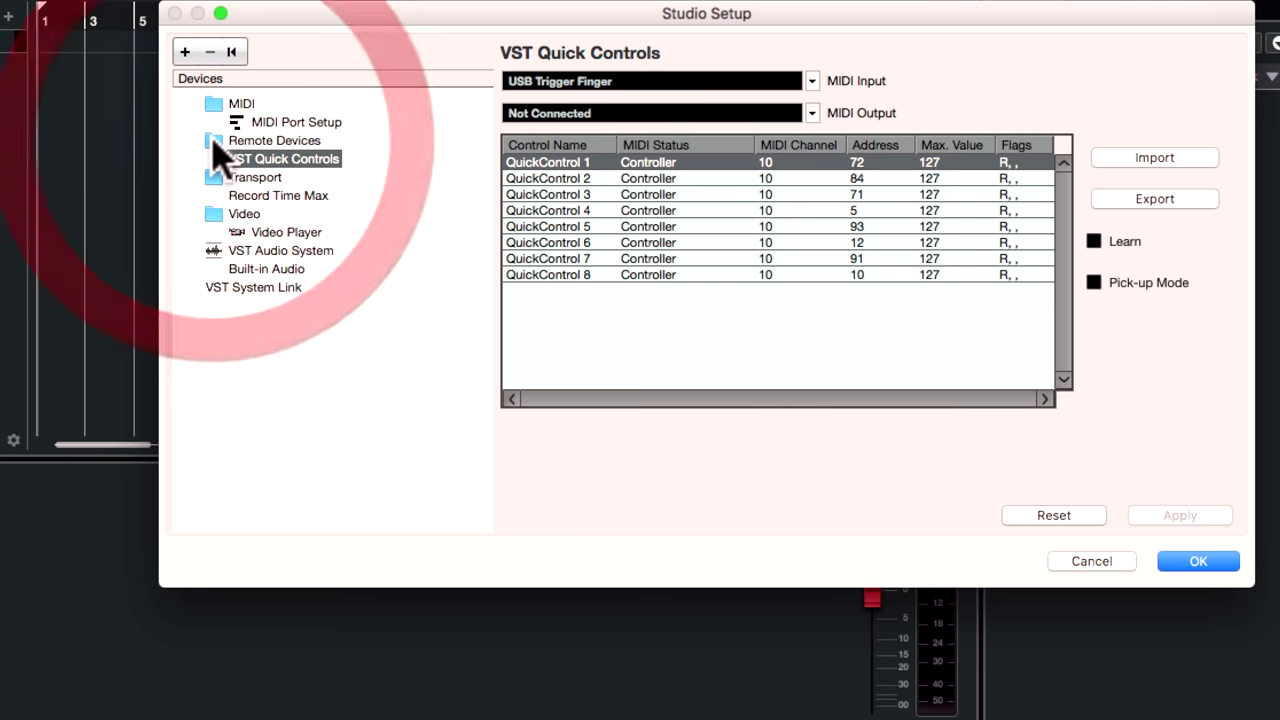
pyautogui.click(270, 141)
pyautogui.click(285, 158)
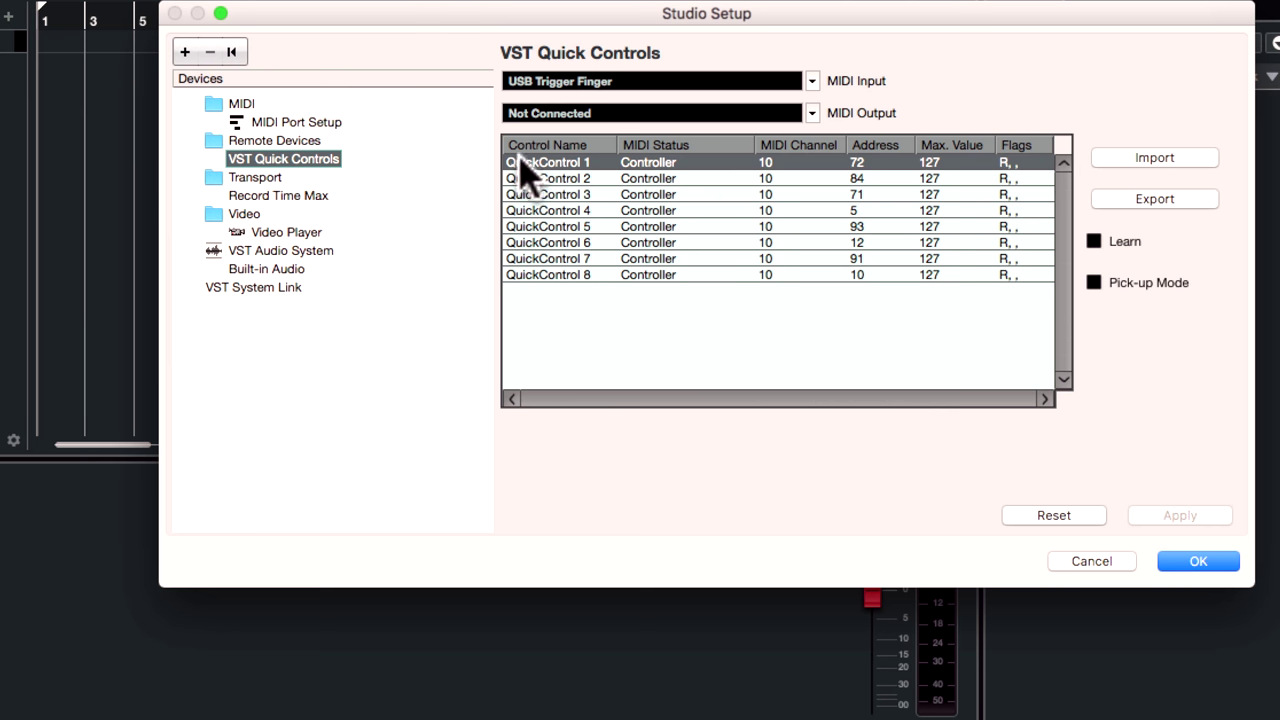
pyautogui.click(1093, 241)
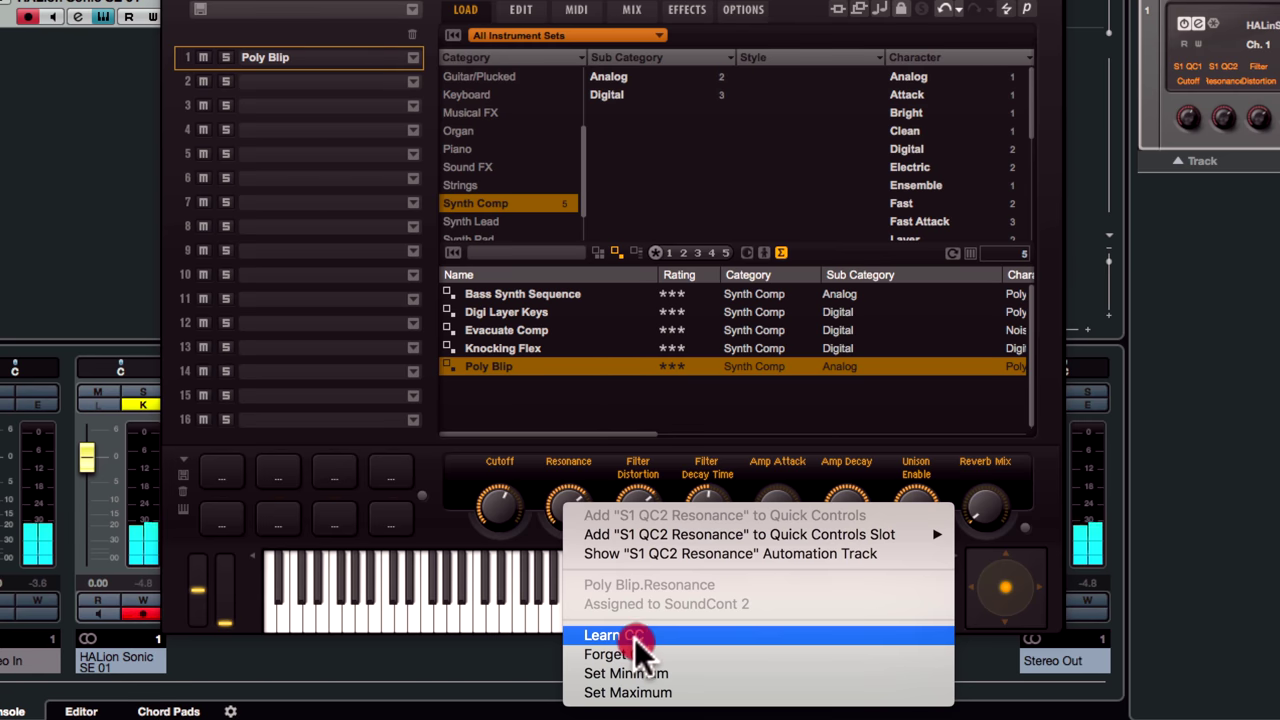
# Step: Set Poly Blip's Resonance knob to learn its CC from an external hardware knob
pyautogui.click(634, 640)
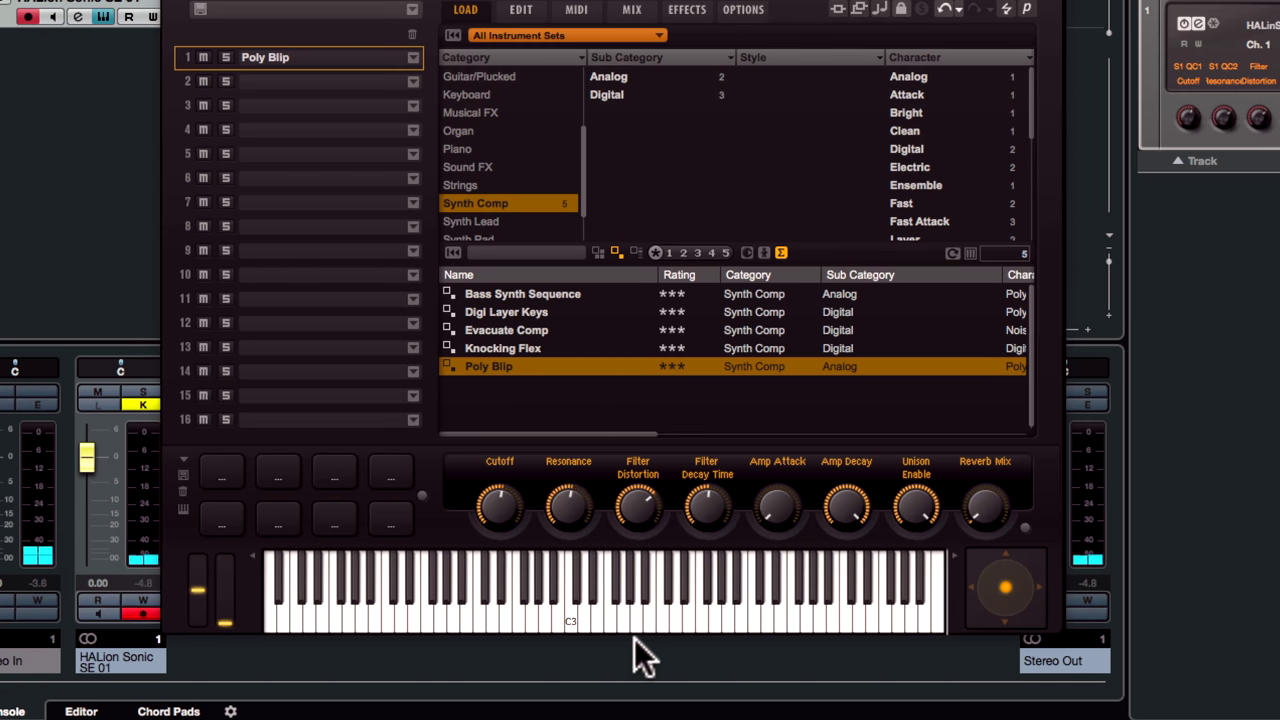